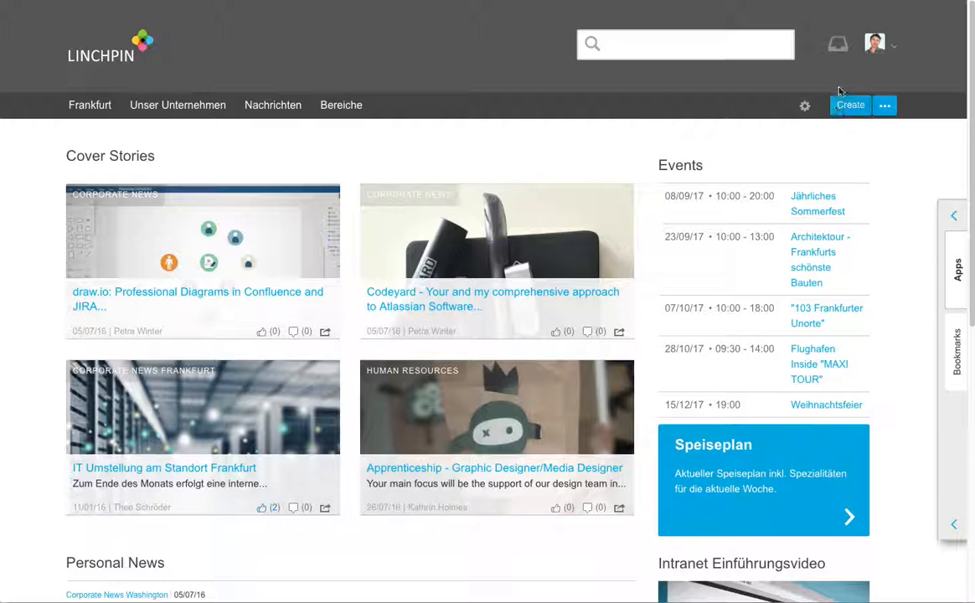
Open your own user profile and switch it to editing.
left_click(875, 44)
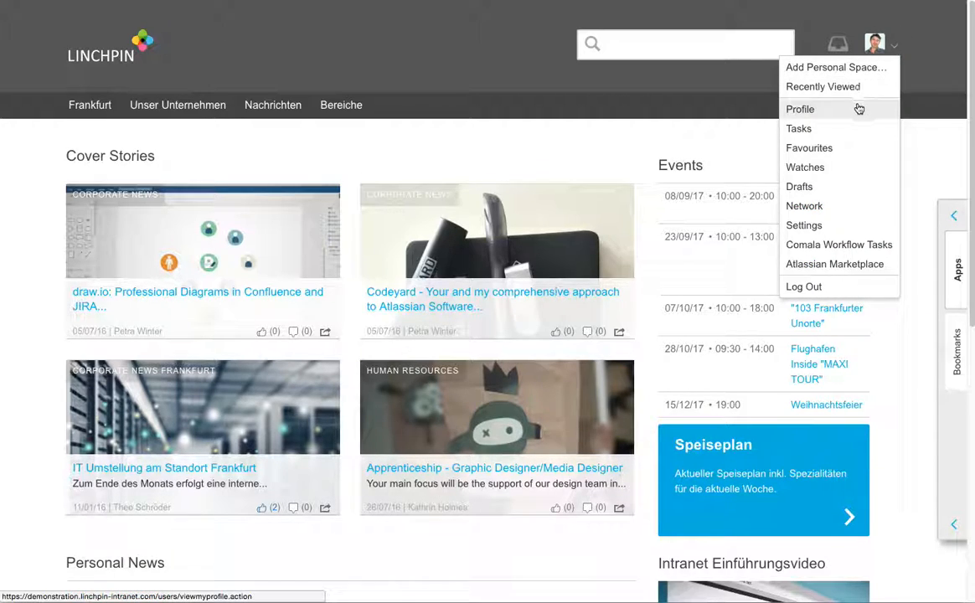
left_click(860, 109)
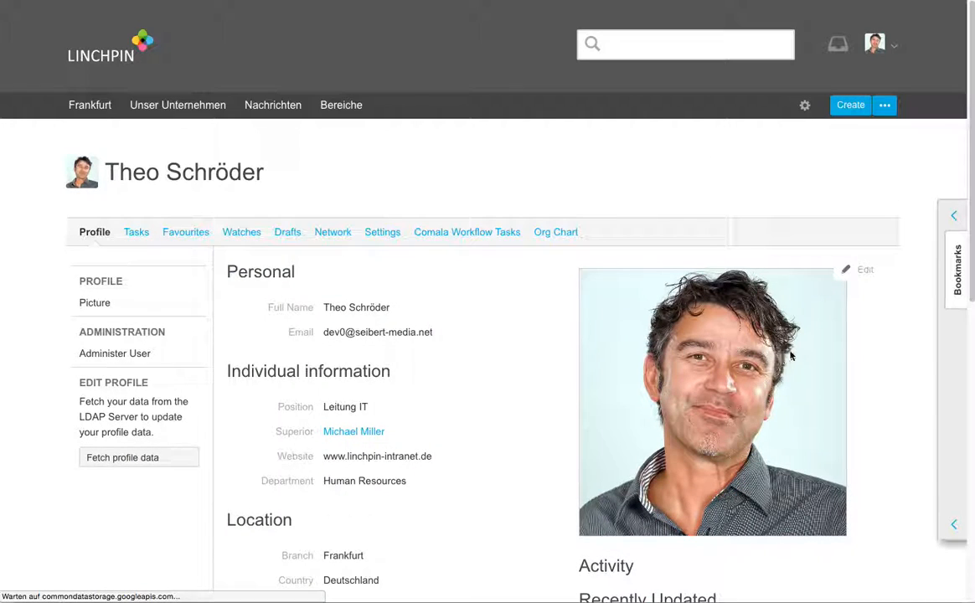
scroll(556, 366, "down", 1)
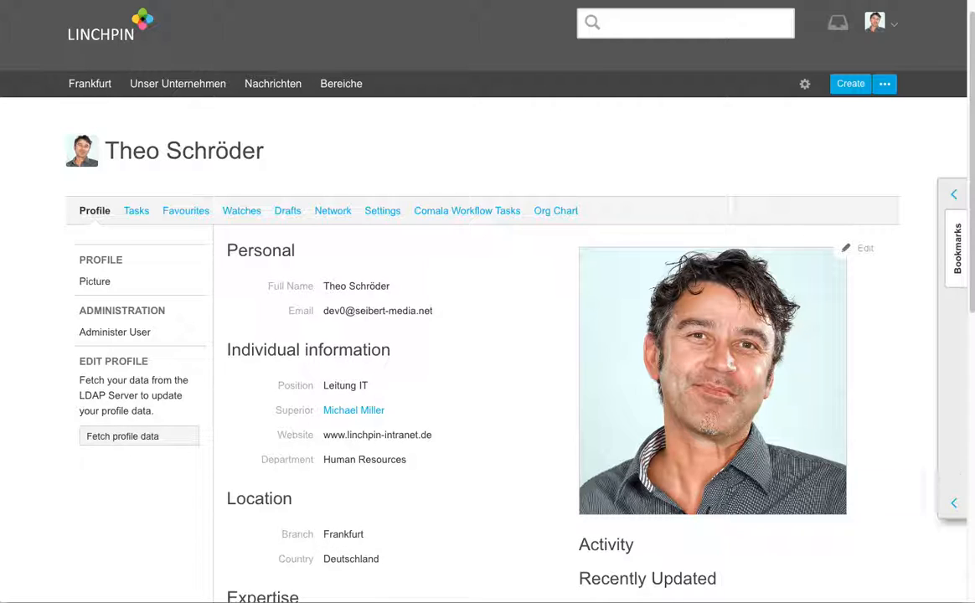
left_click(849, 250)
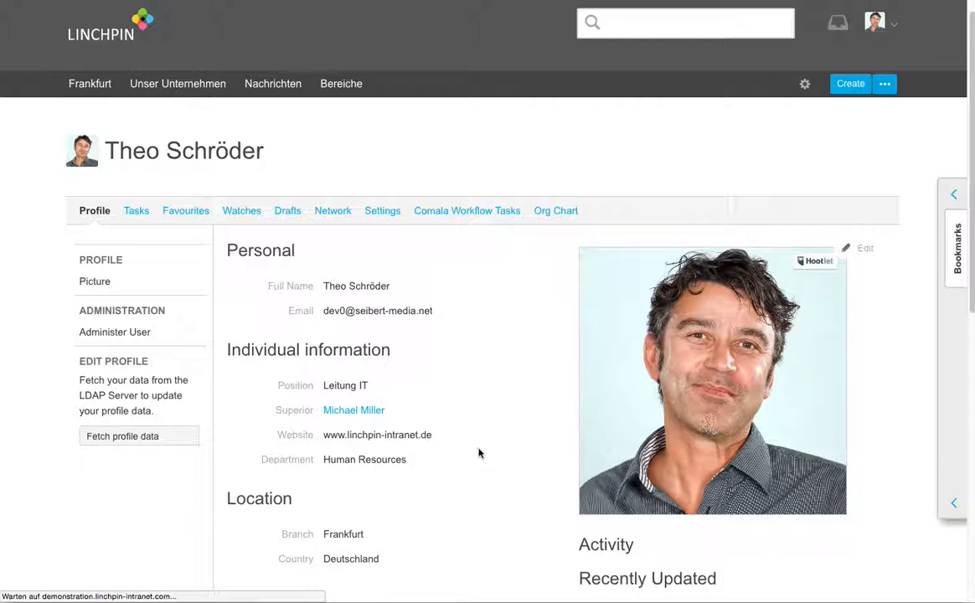
scroll(356, 322, "down", 3)
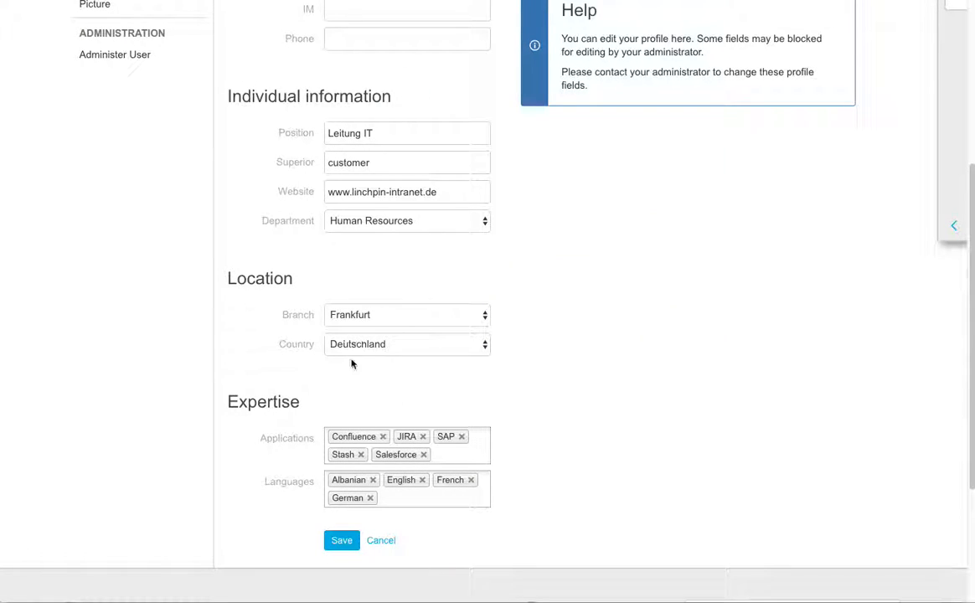
Set the profile's country to USA and its branch to Washington, and save the profile.
left_click(352, 345)
left_click(349, 356)
left_click(352, 316)
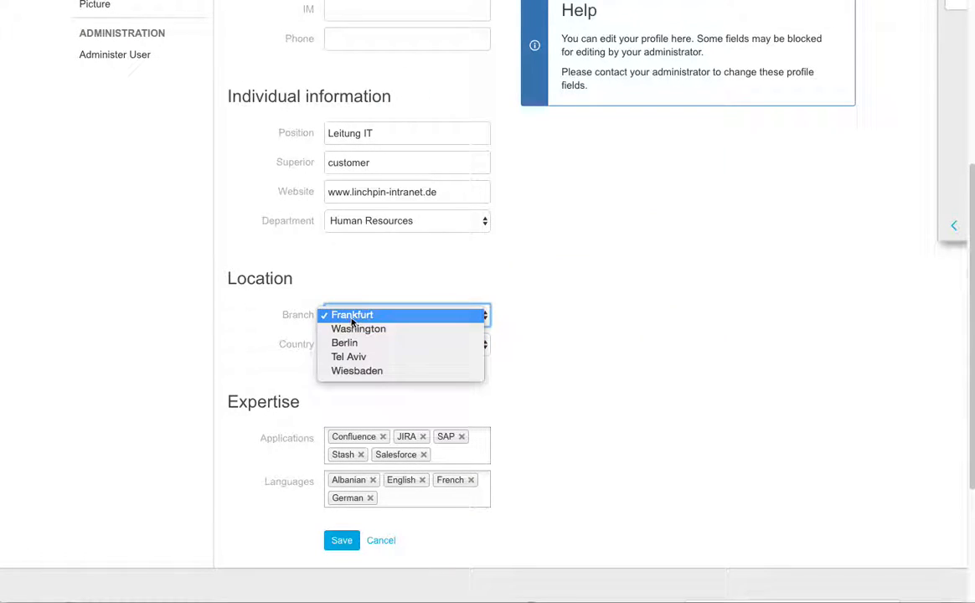
left_click(339, 329)
left_click(342, 543)
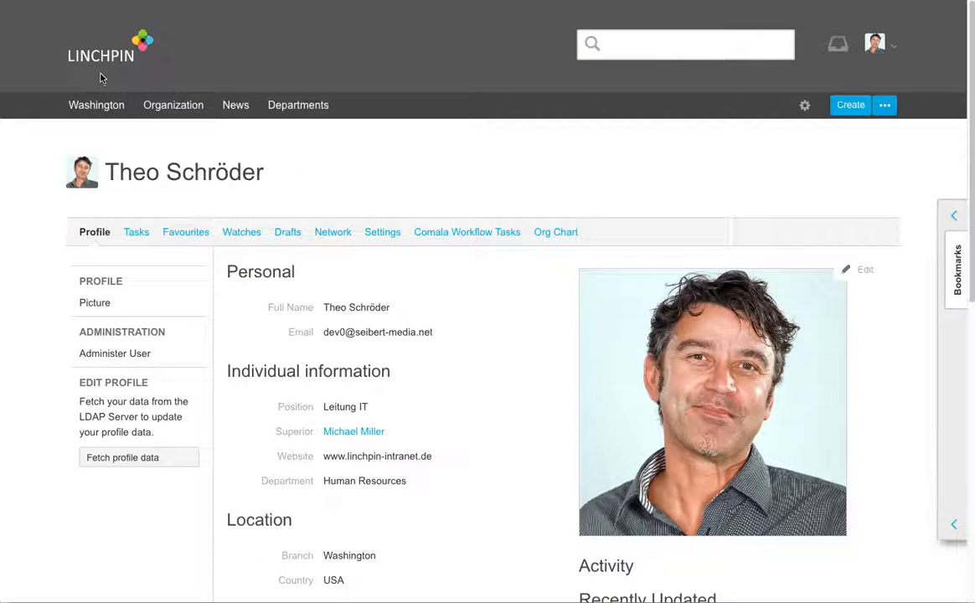
Go to the intranet homepage and view its content and the Washington navigation entries.
left_click(107, 80)
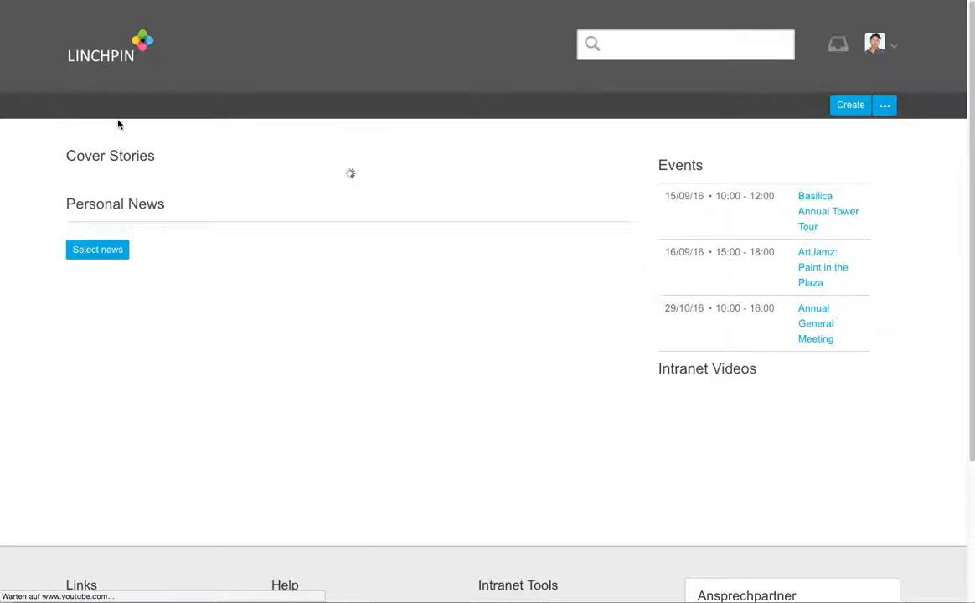
mouse_move(239, 103)
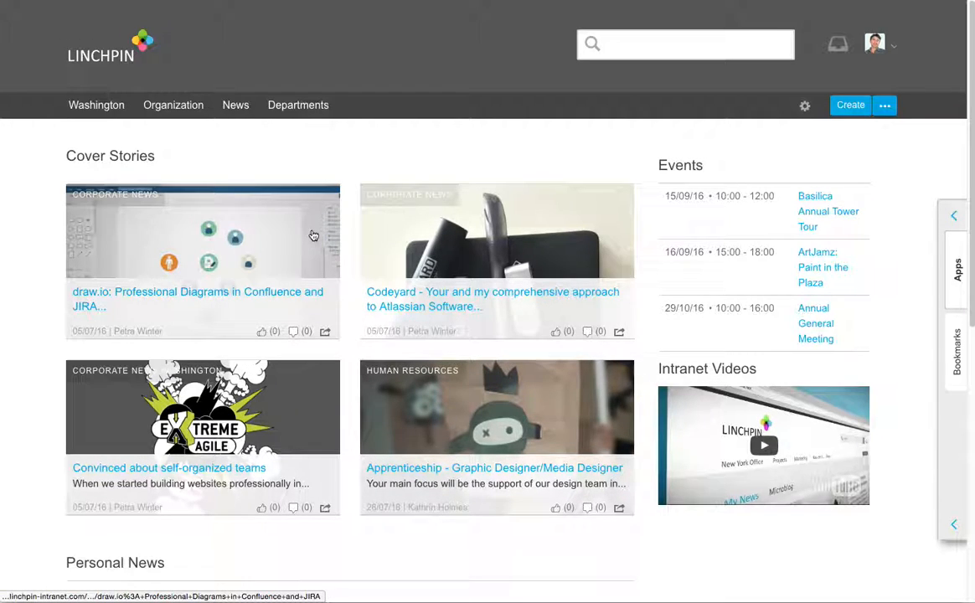
left_click(91, 107)
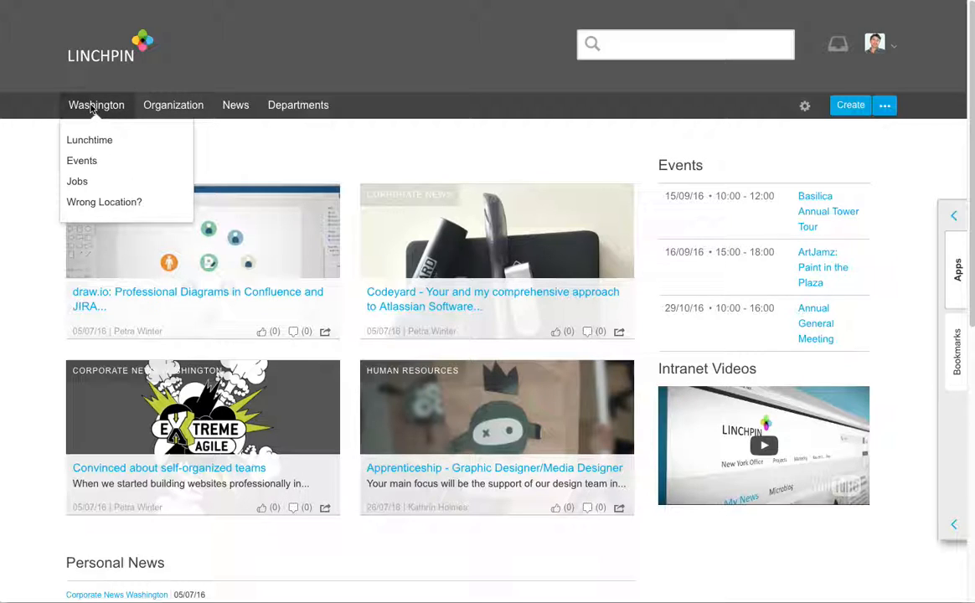
Go to the general configuration in the administration area, search the page for "pro" and open the Profile Editor.
scroll(692, 492, "down", 6)
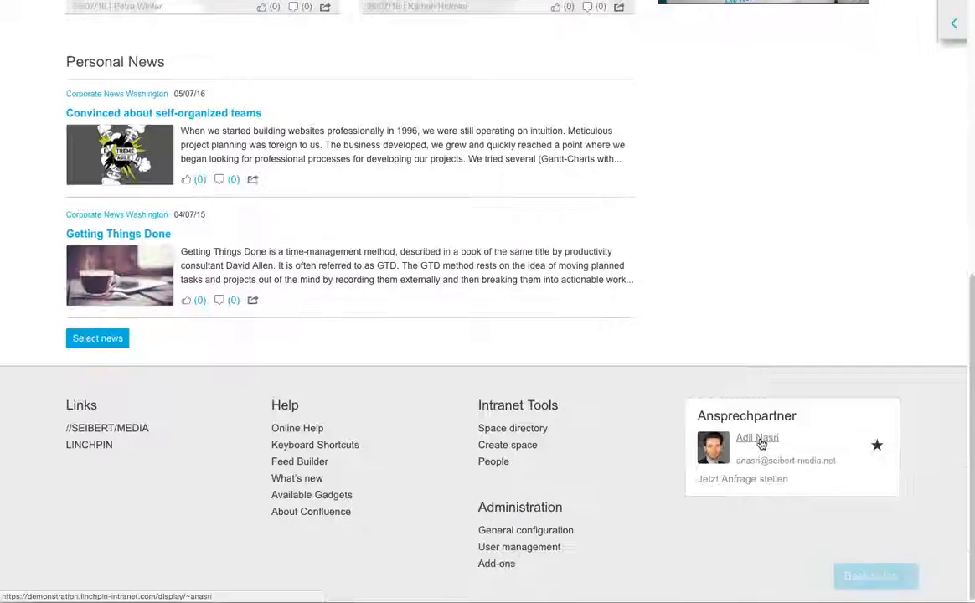
left_click(549, 533)
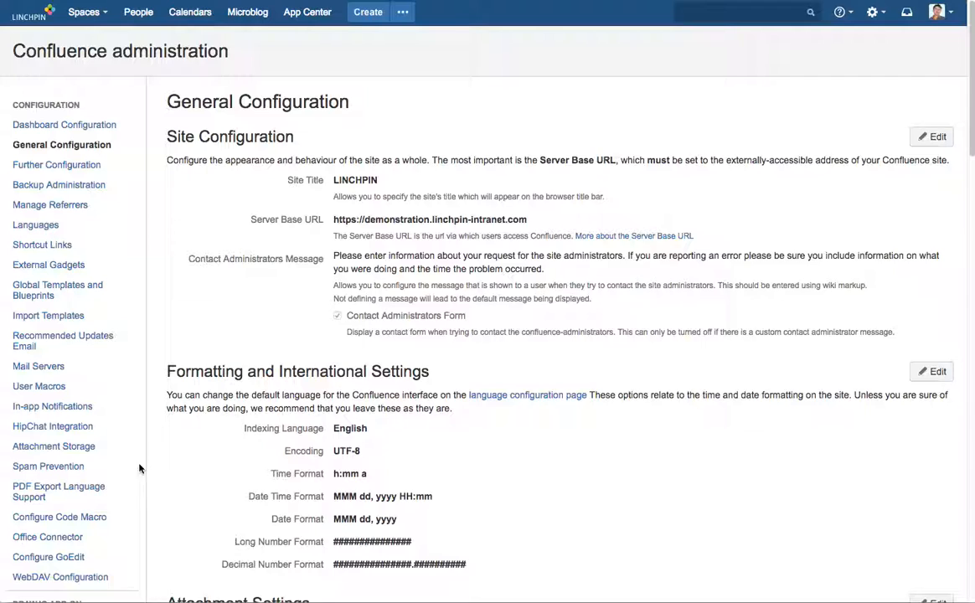
scroll(76, 482, "down", 3)
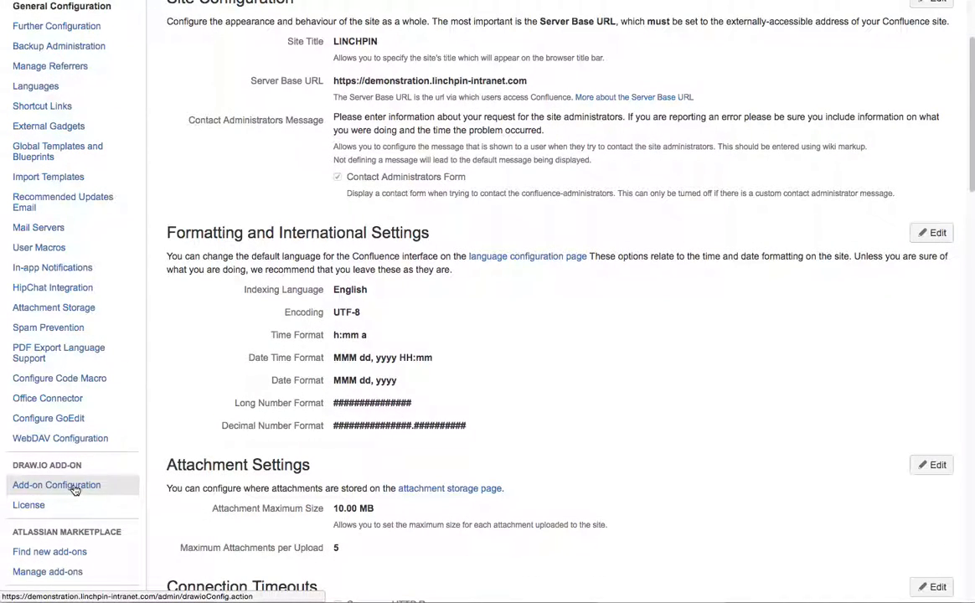
key("super+f")
type("pro")
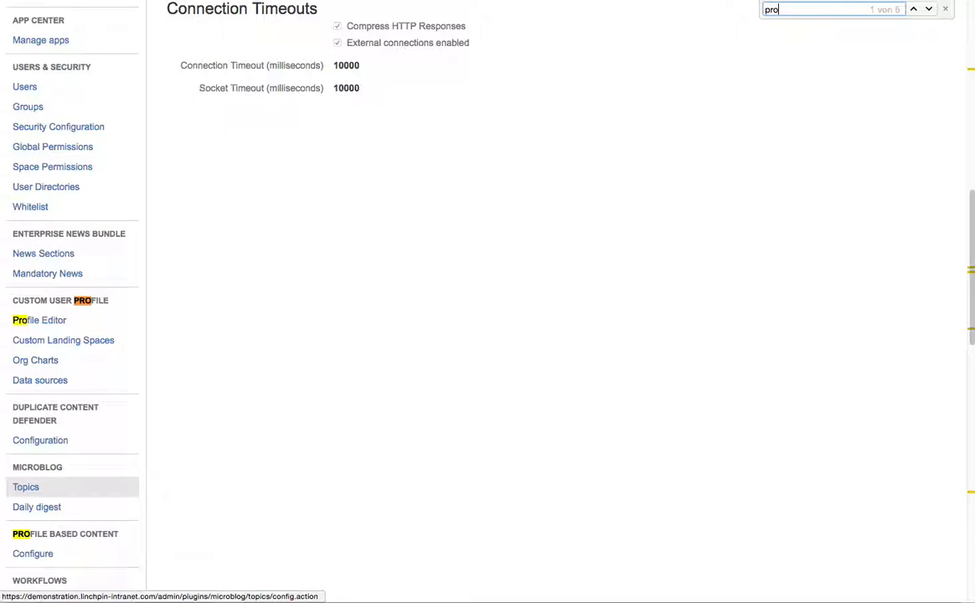
left_click(37, 322)
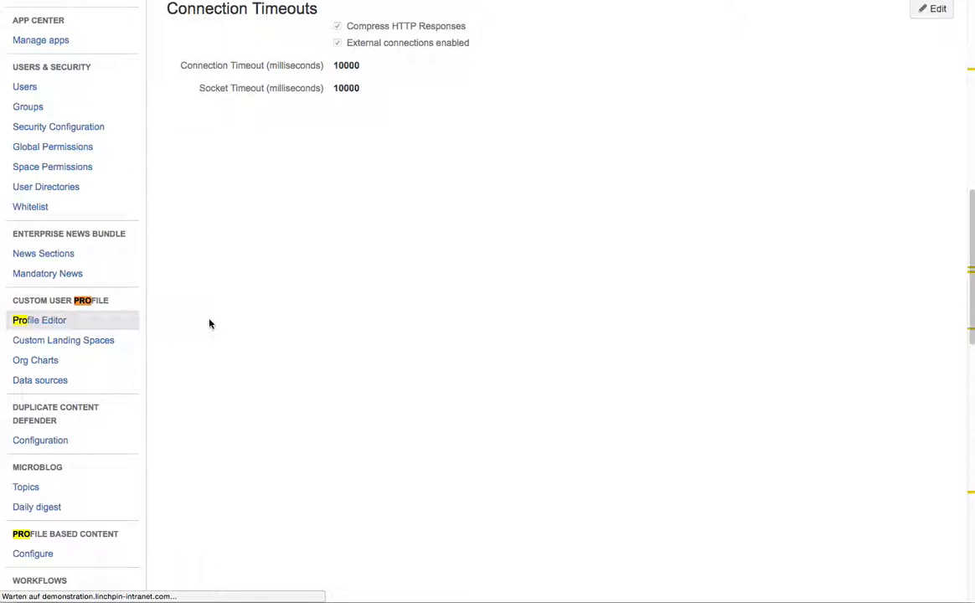
Open the Branch field in the Location category for editing.
scroll(549, 494, "down", 3)
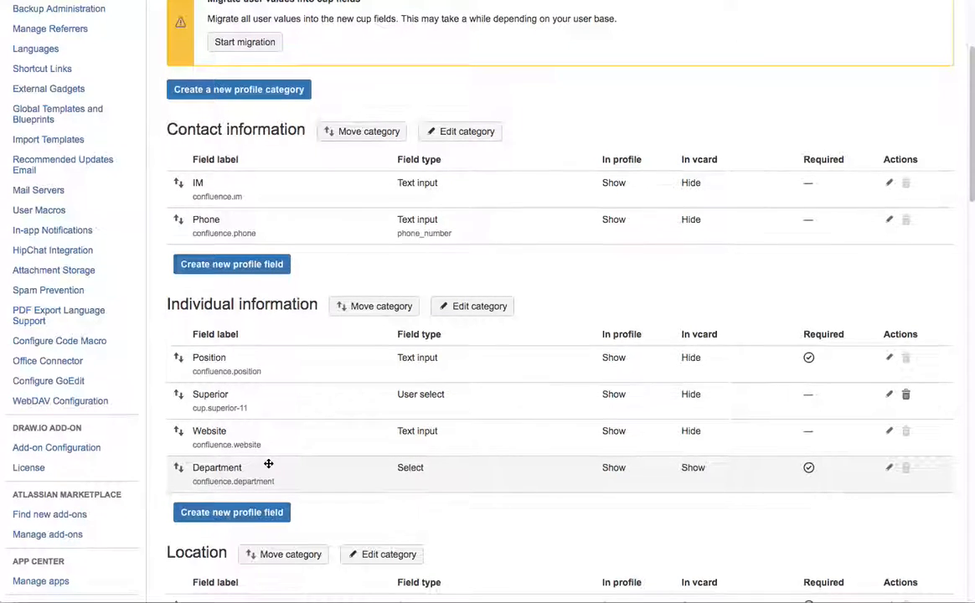
scroll(259, 448, "down", 1)
scroll(259, 448, "down", 3)
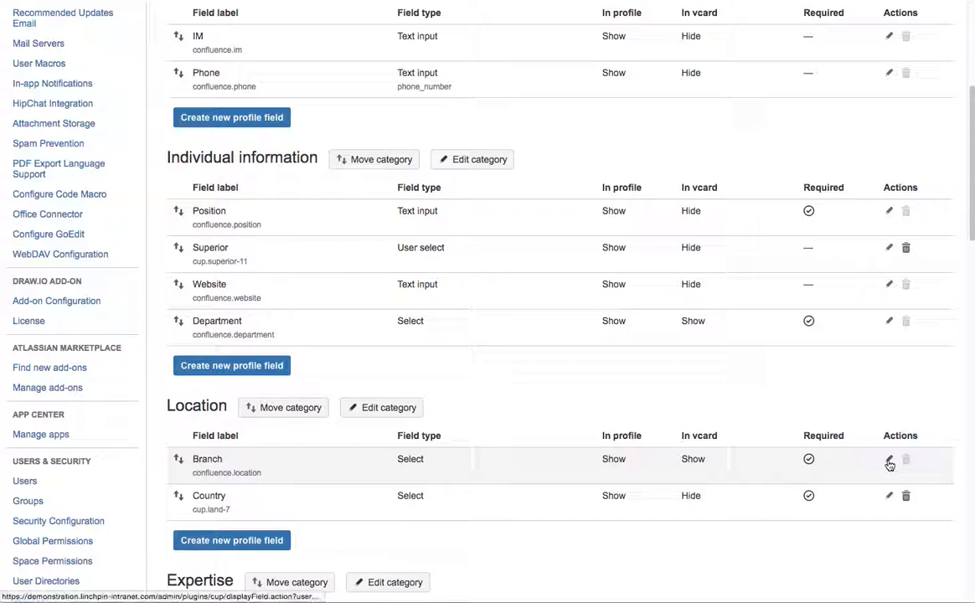
left_click(890, 463)
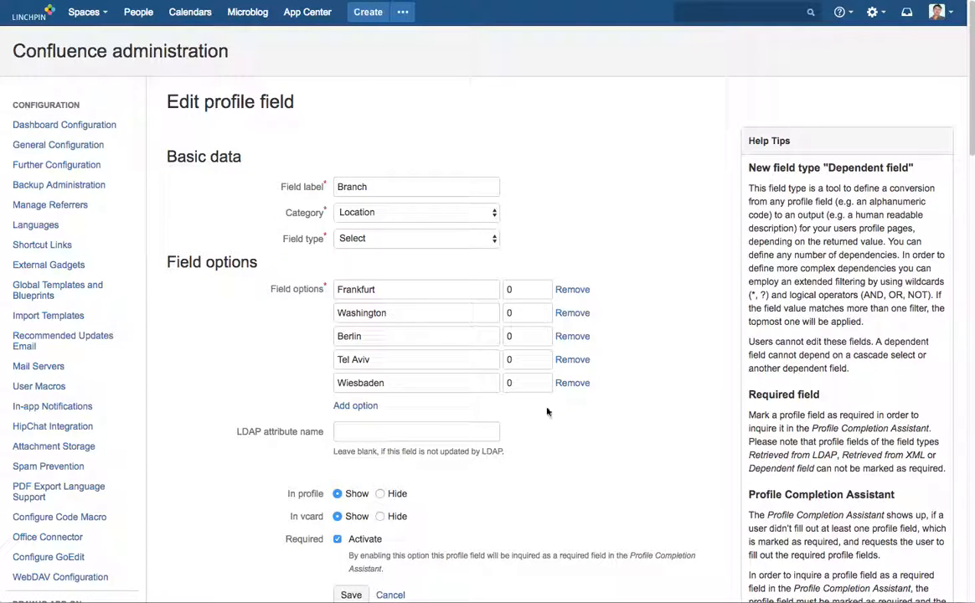
Add New York and San Francisco as options of the Branch field and save the field.
left_click(365, 406)
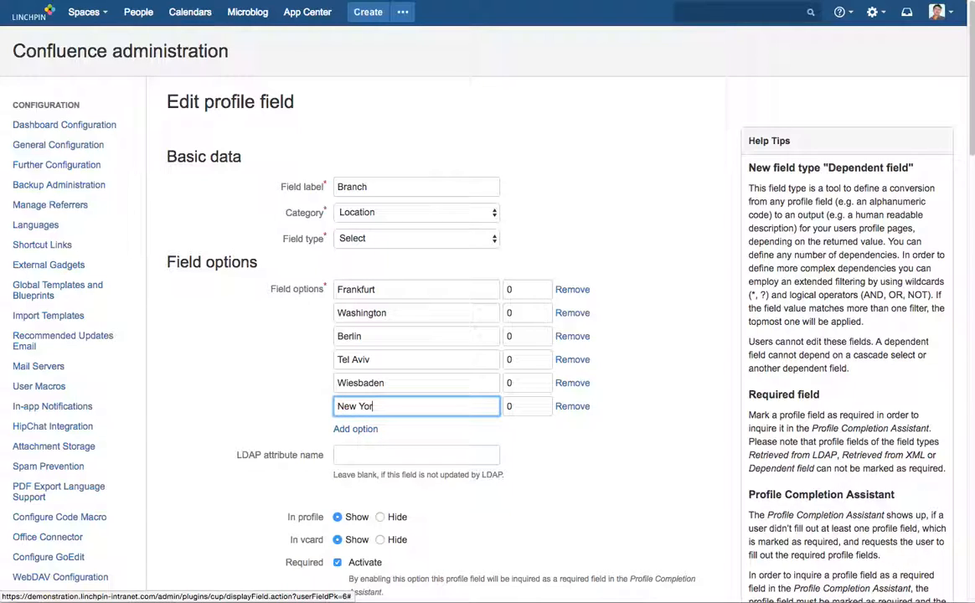
type("New York")
left_click(367, 428)
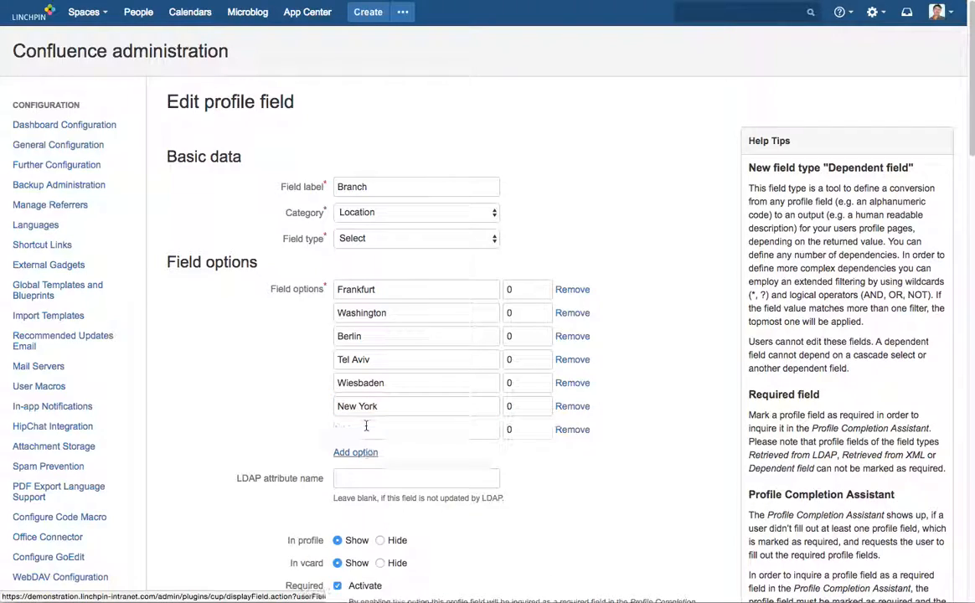
left_click(366, 427)
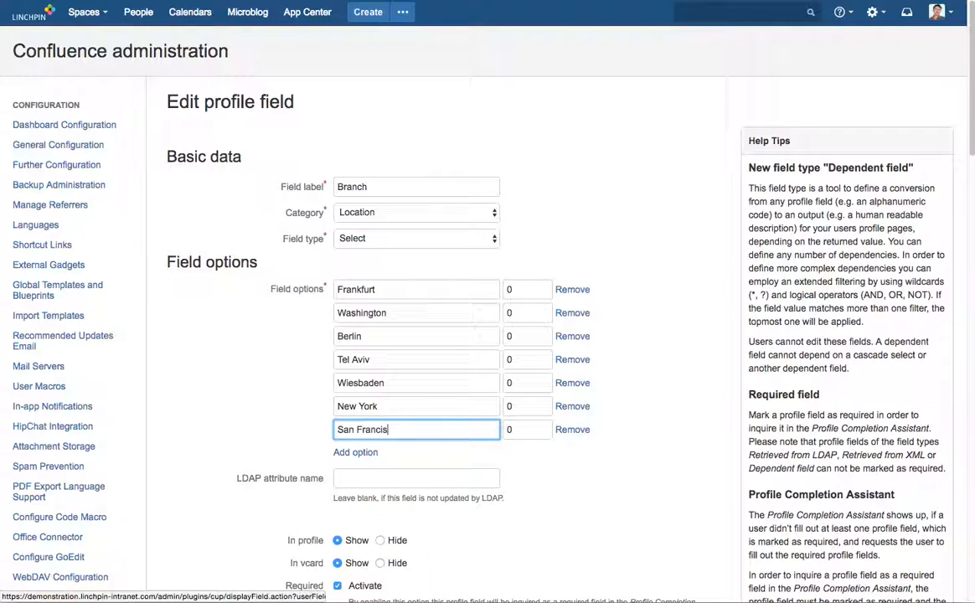
scroll(353, 506, "down", 3)
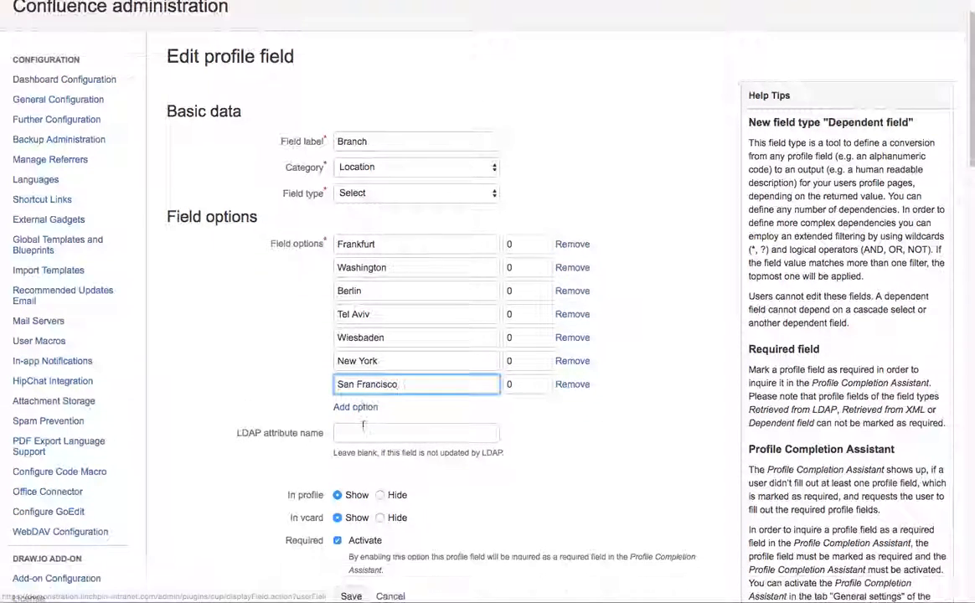
left_click(351, 504)
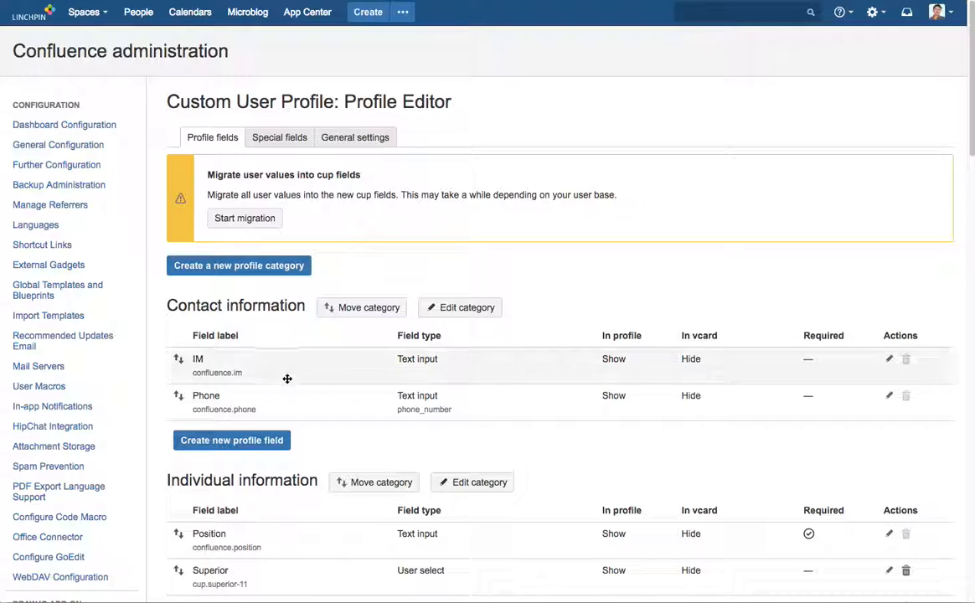
Return from the Profile Editor to the intranet and open your own profile for editing.
scroll(318, 459, "down", 4)
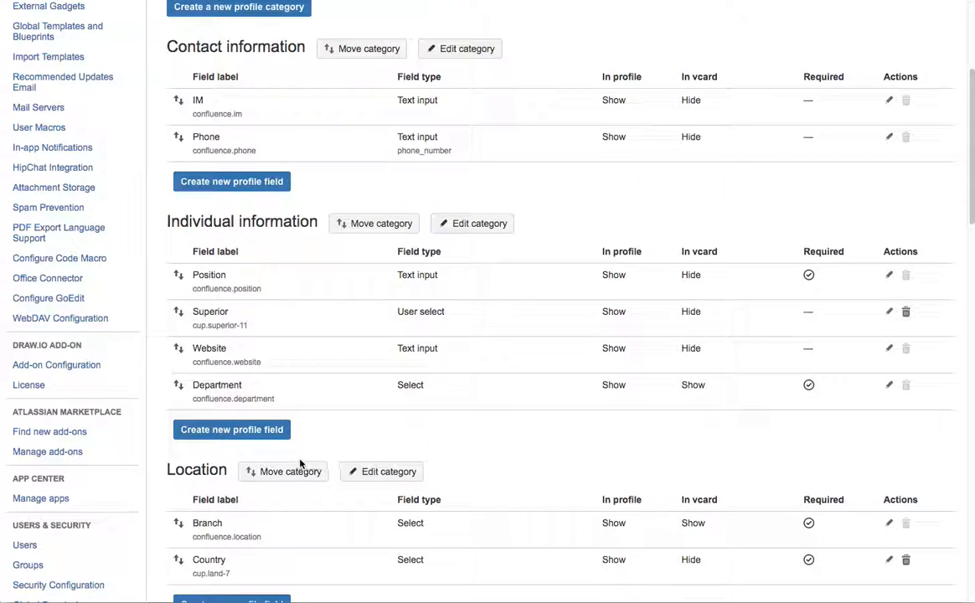
scroll(196, 432, "up", 4)
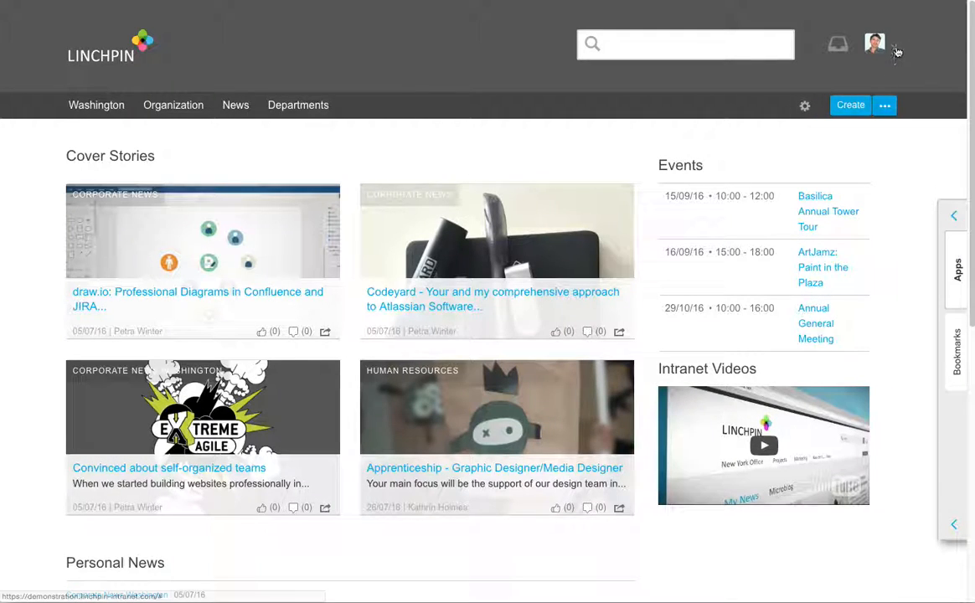
left_click(897, 52)
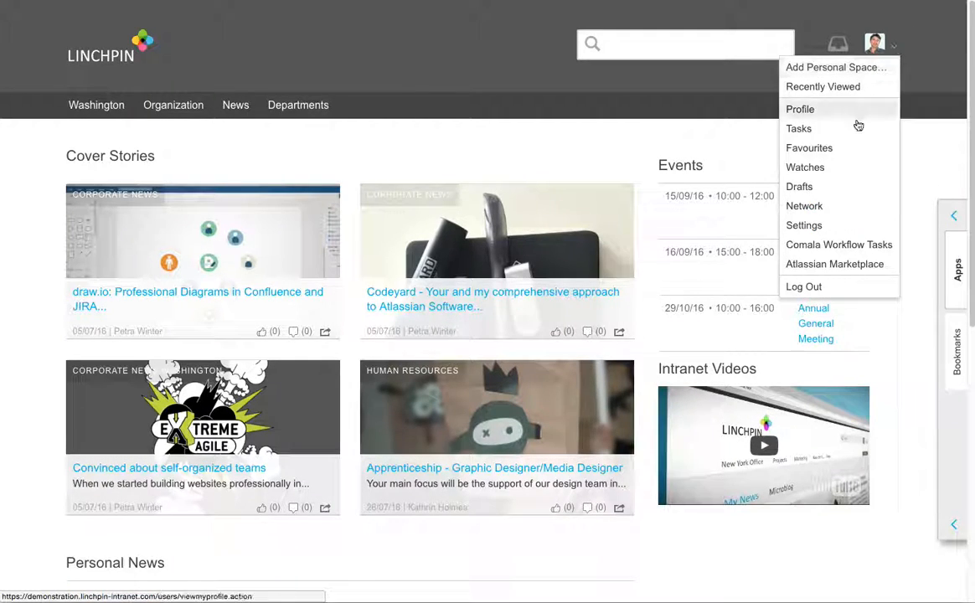
left_click(834, 116)
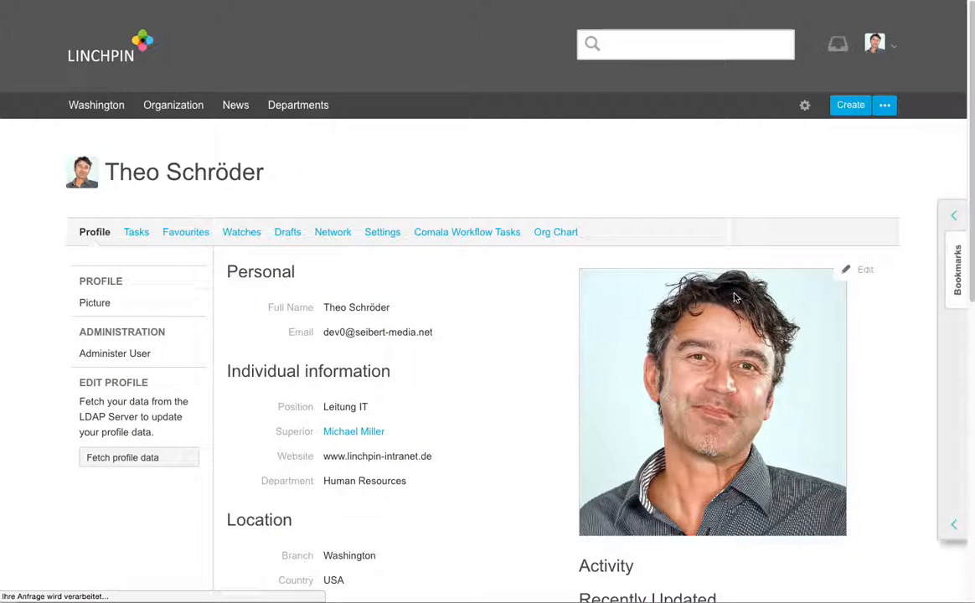
left_click(854, 279)
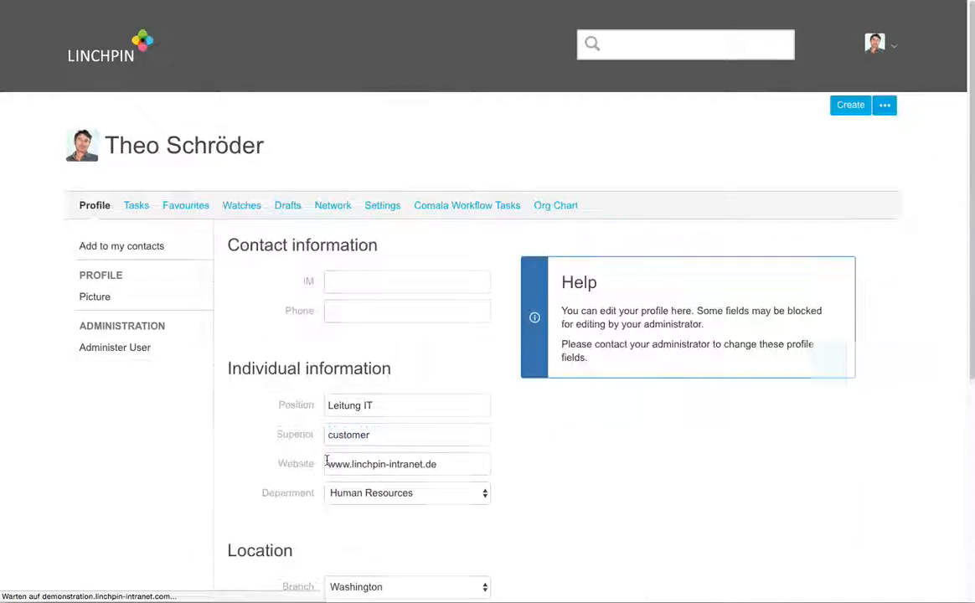
Set the profile's branch to New York and save the profile.
scroll(343, 524, "down", 1)
scroll(348, 477, "down", 1)
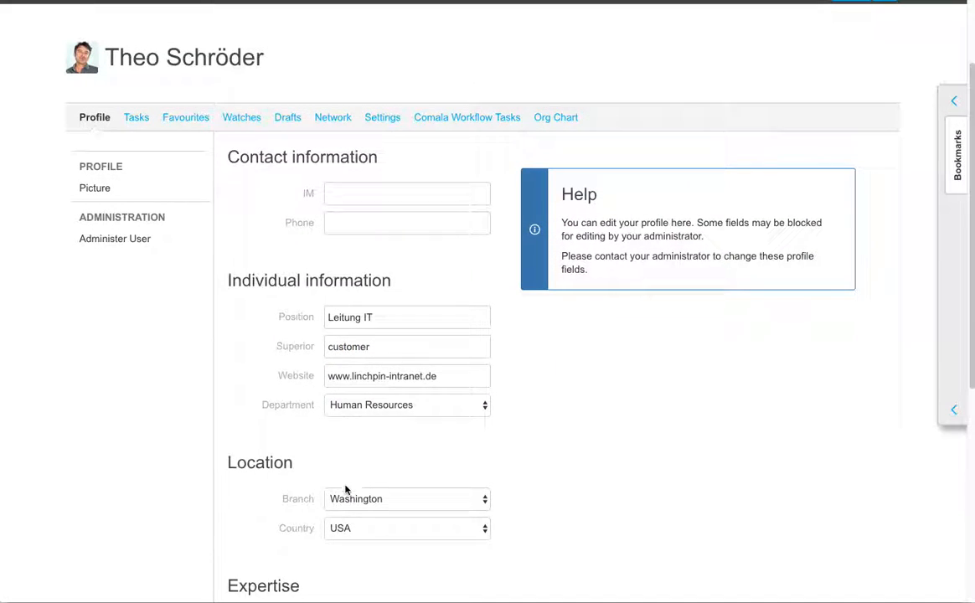
left_click(343, 498)
left_click(343, 554)
scroll(322, 543, "down", 5)
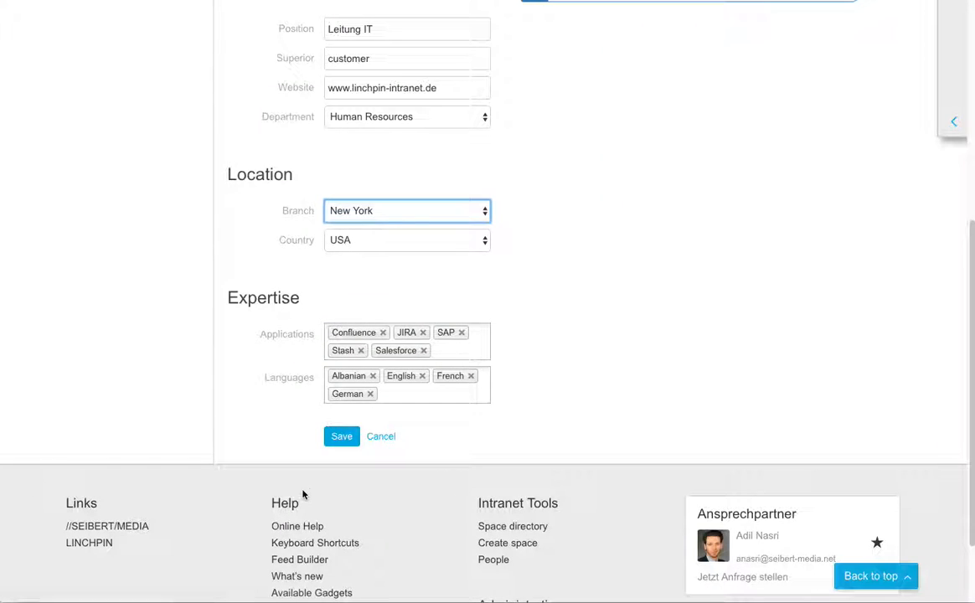
left_click(340, 437)
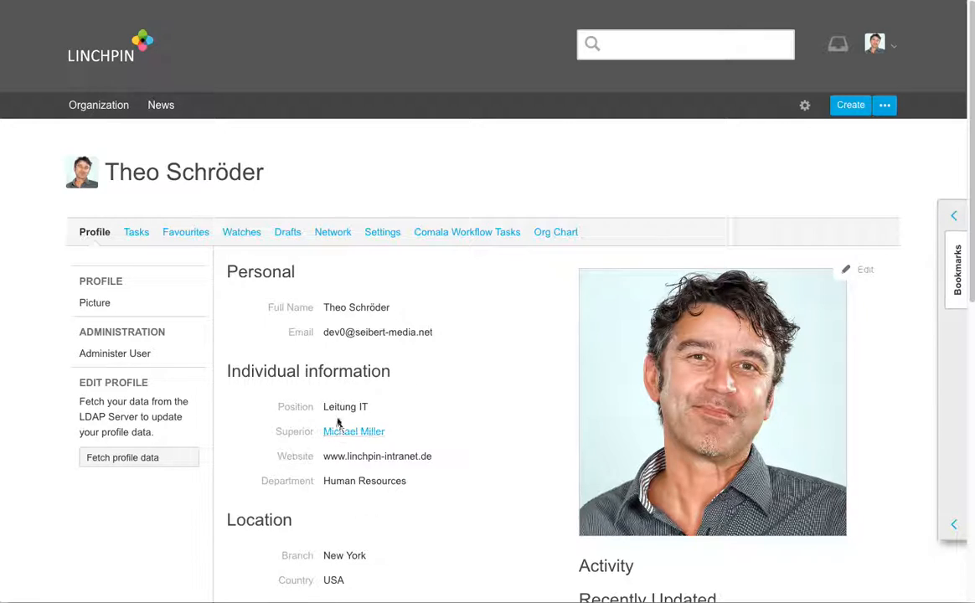
View the Organization and News entries in the main navigation for the New York branch.
left_click(96, 108)
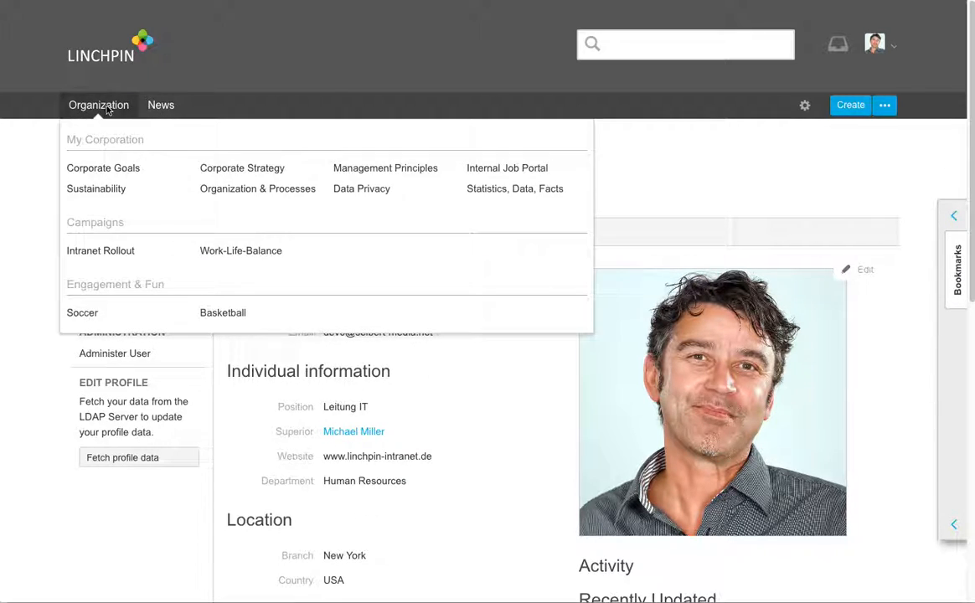
mouse_move(147, 106)
mouse_move(83, 111)
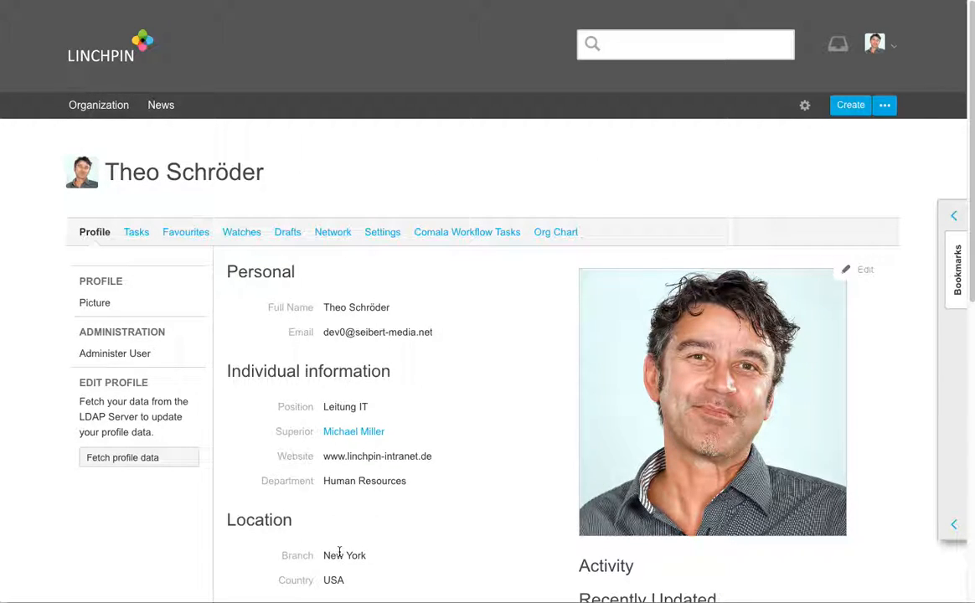
Open the intranet homepage and look through its cover stories, events and personal news for the New York branch.
left_click(99, 57)
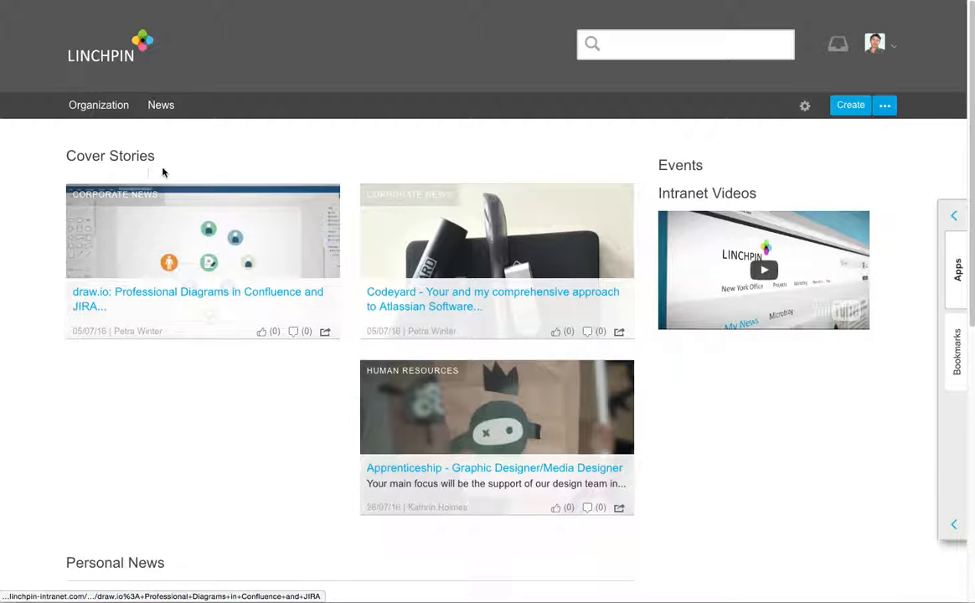
scroll(753, 466, "down", 3)
scroll(754, 465, "up", 3)
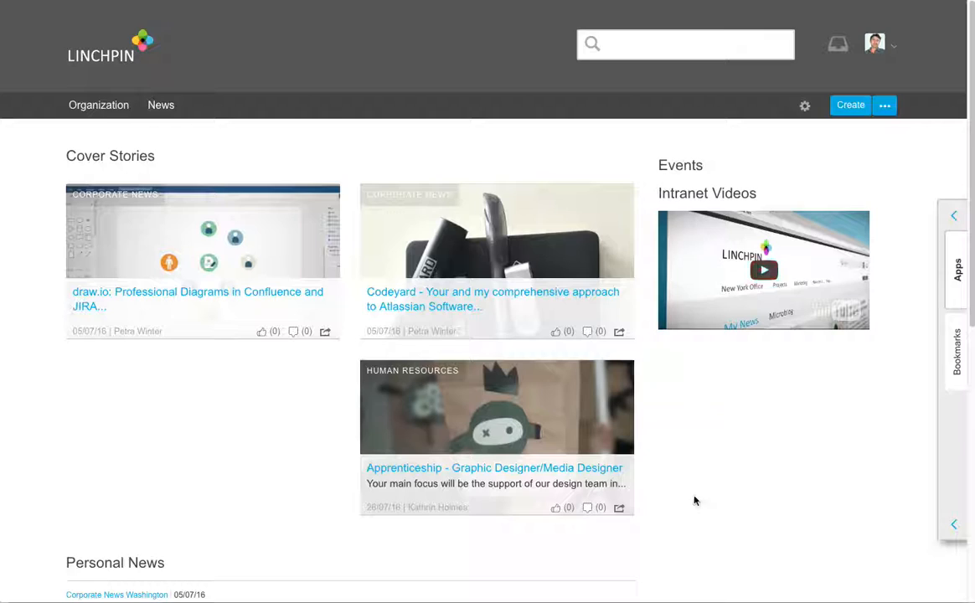
Open the News Sections settings of the Enterprise News Bundle in the Confluence administration.
scroll(695, 501, "down", 5)
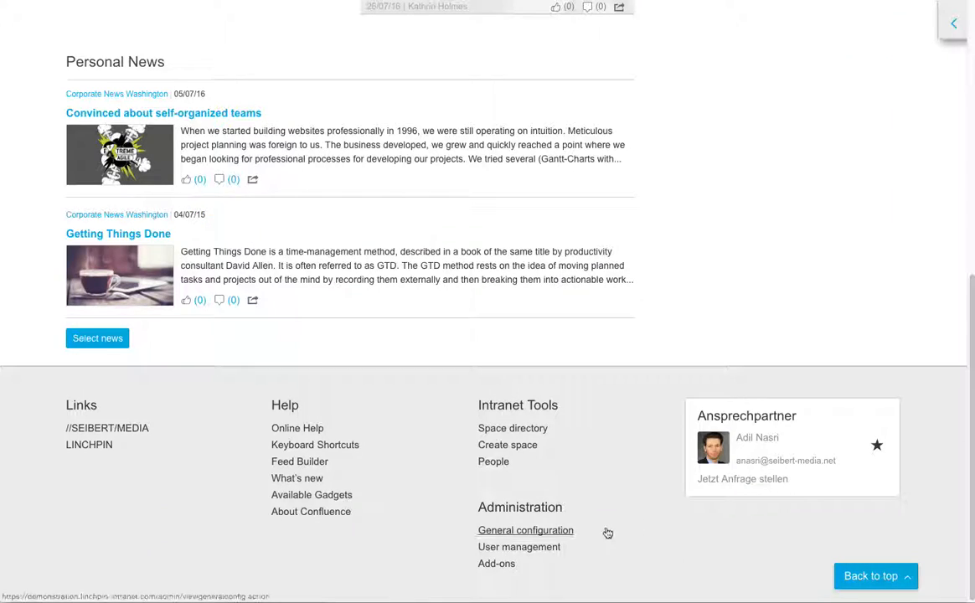
left_click(509, 532)
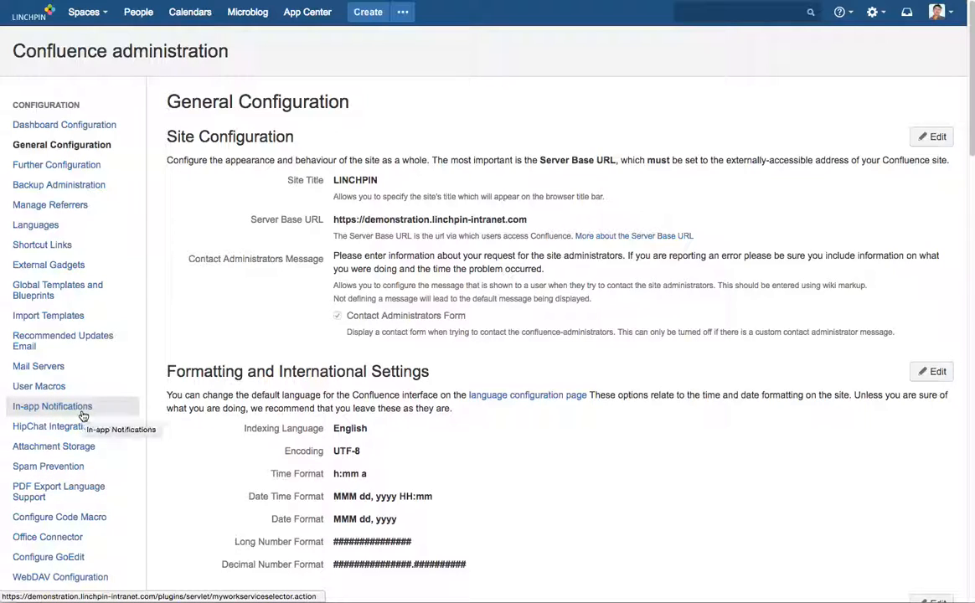
key("ctrl+f")
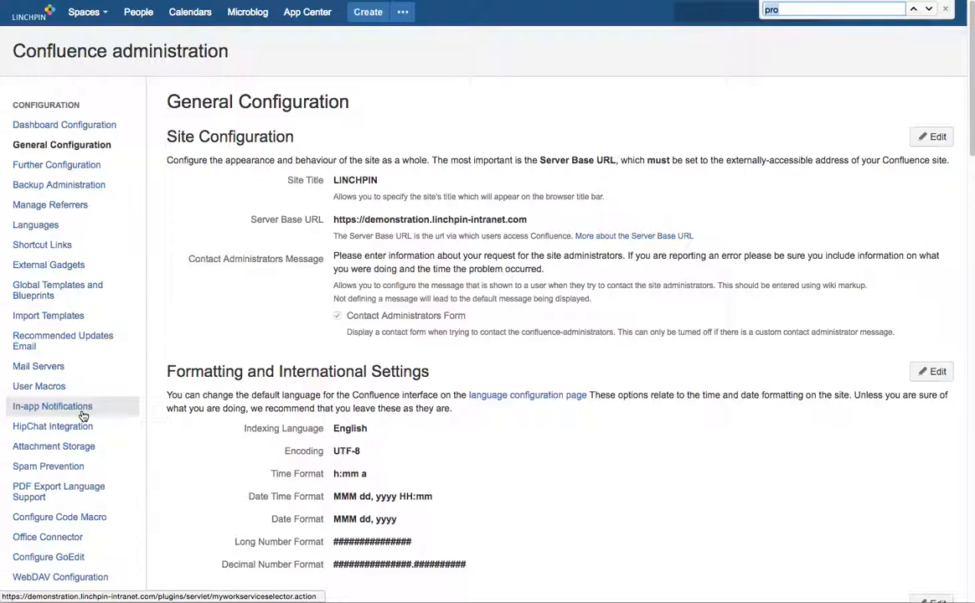
type("new")
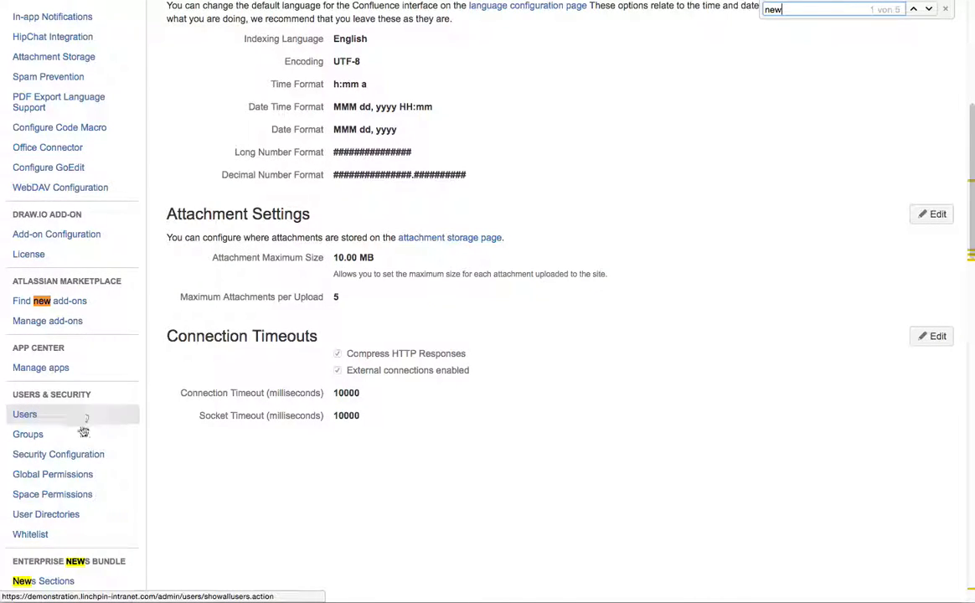
scroll(84, 416, "down", 3)
left_click(39, 443)
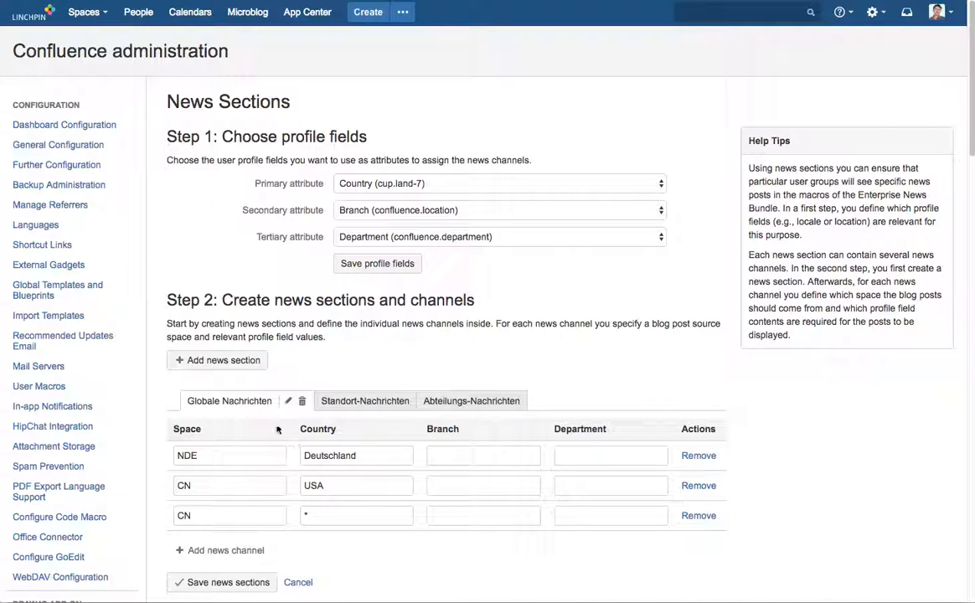
Look through the channels of the Standort-Nachrichten and Abteilungs-Nachrichten sections, then return to Standort-Nachrichten.
left_click(367, 405)
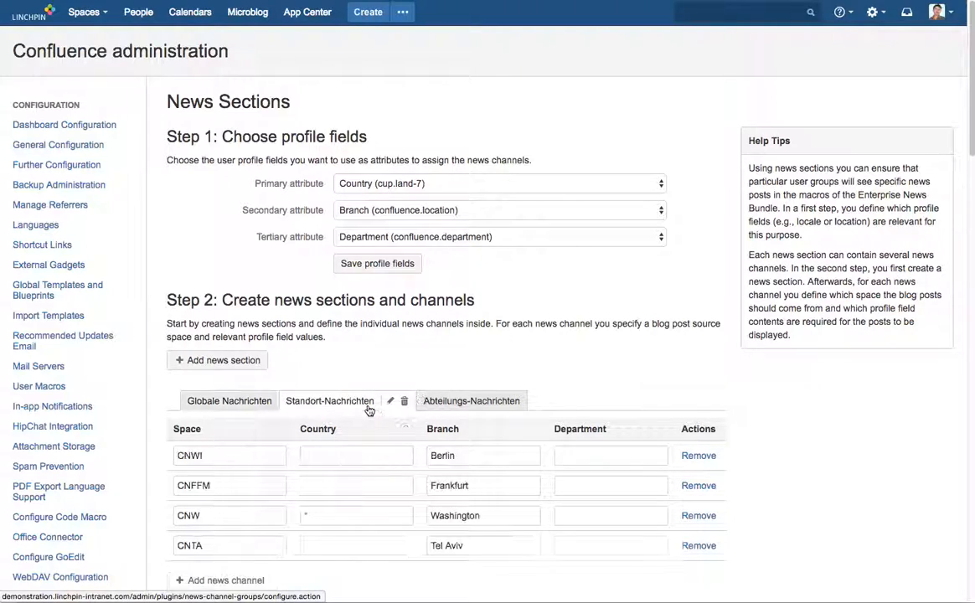
left_click(449, 403)
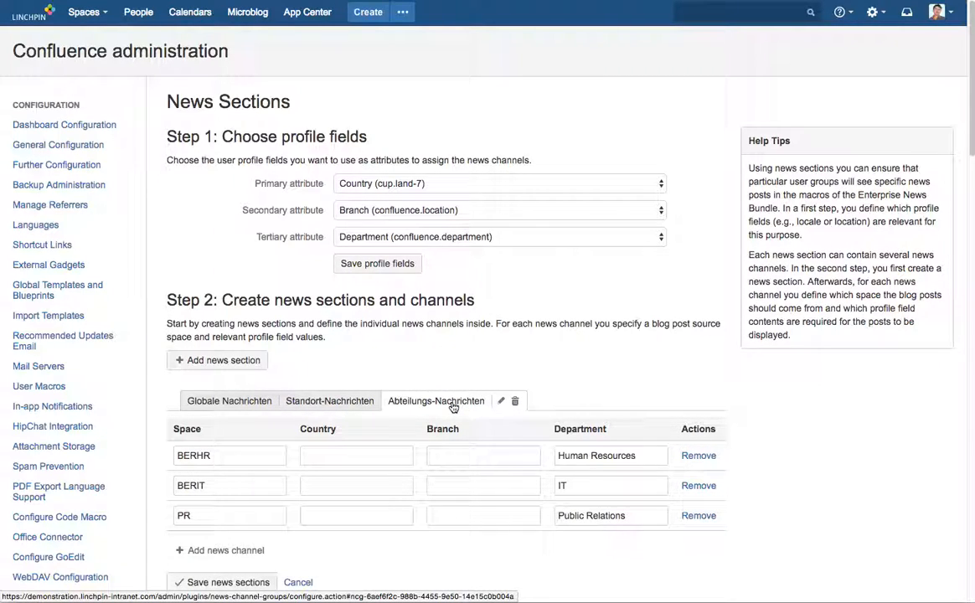
left_click(314, 413)
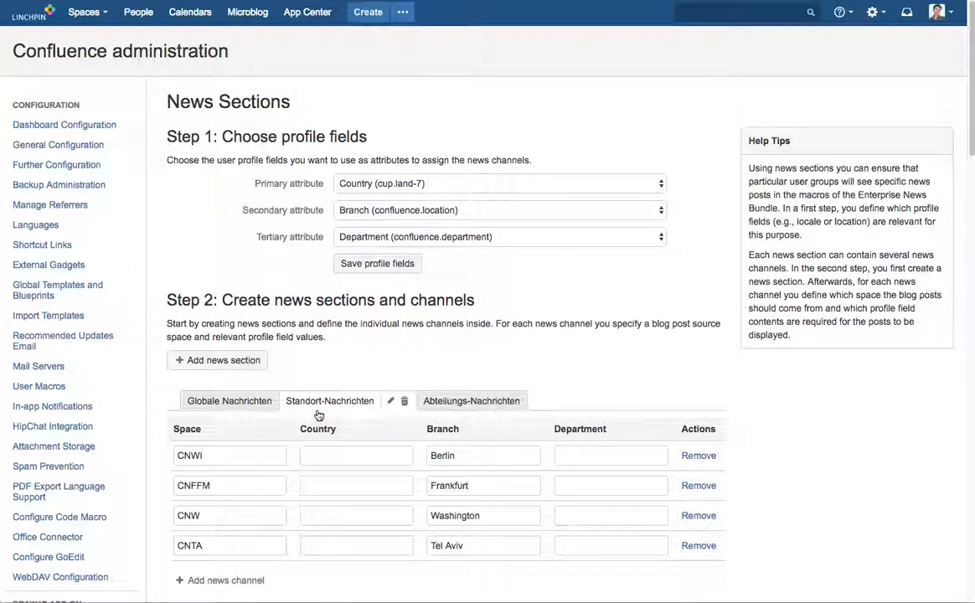
Add a news channel to Standort-Nachrichten with the Washington space (WAS) and the branch New York.
scroll(423, 371, "down", 1)
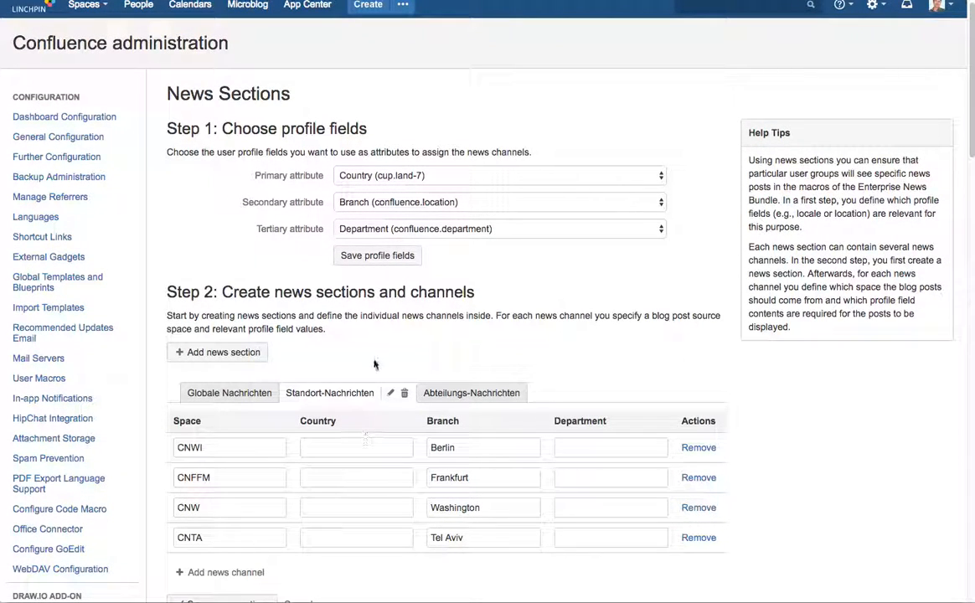
scroll(304, 425, "down", 3)
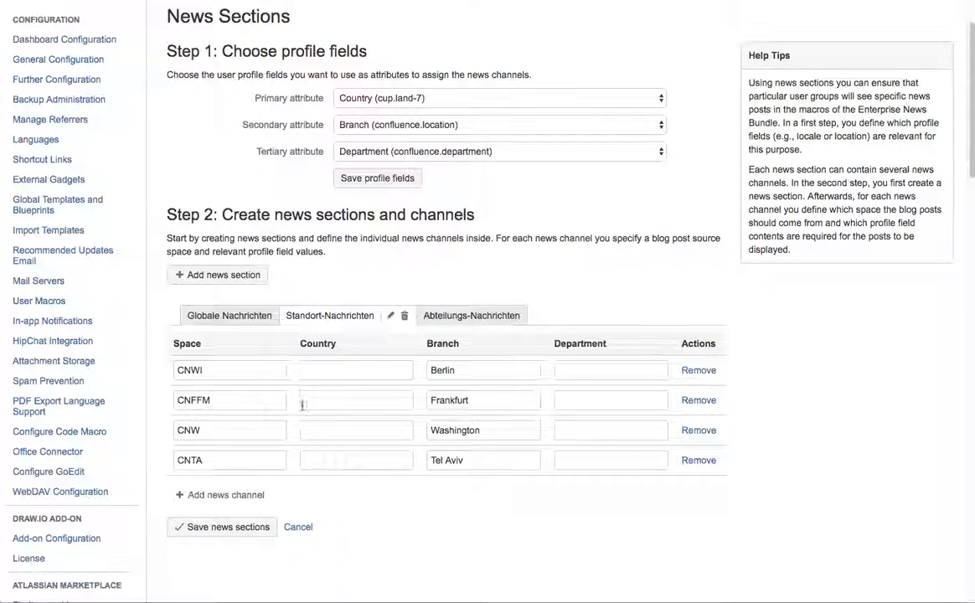
left_click(220, 495)
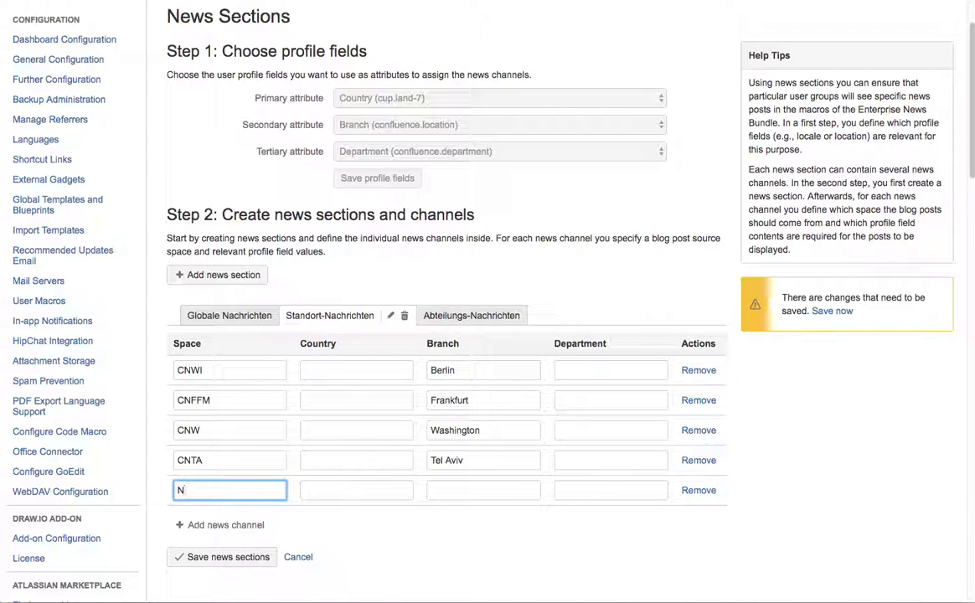
type("W")
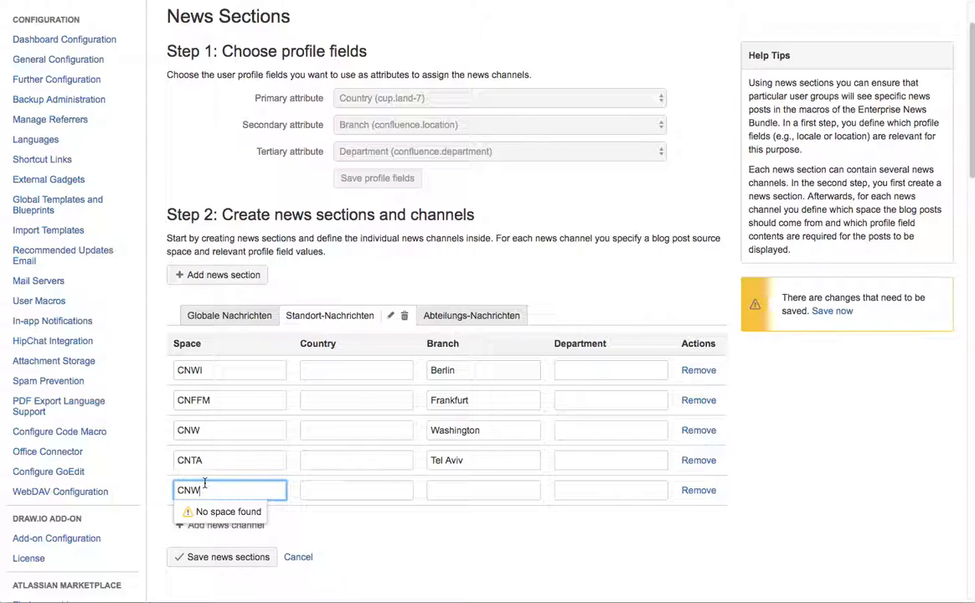
key("BackSpace")
key("BackSpace")
key("BackSpace")
type("wash")
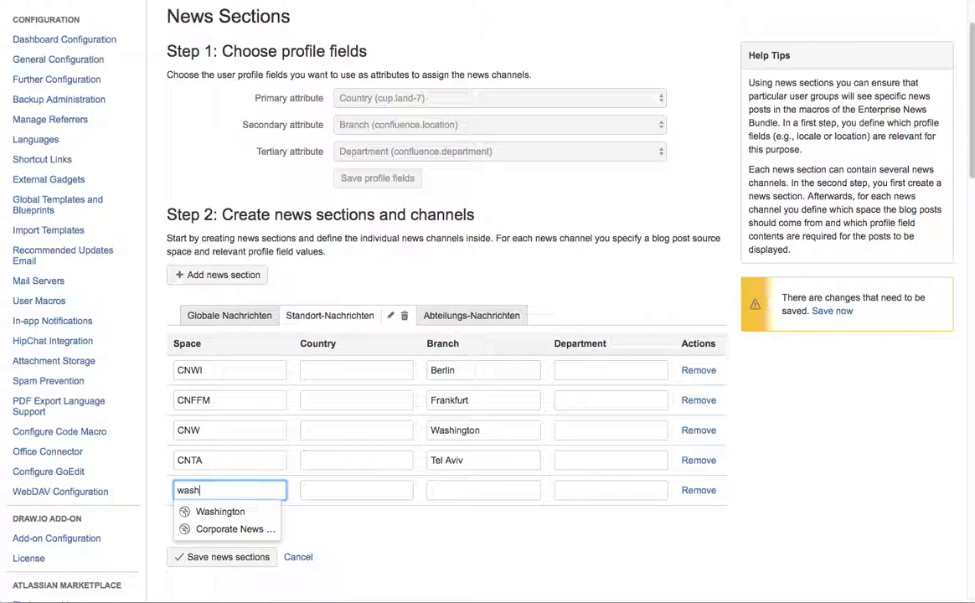
key("Down")
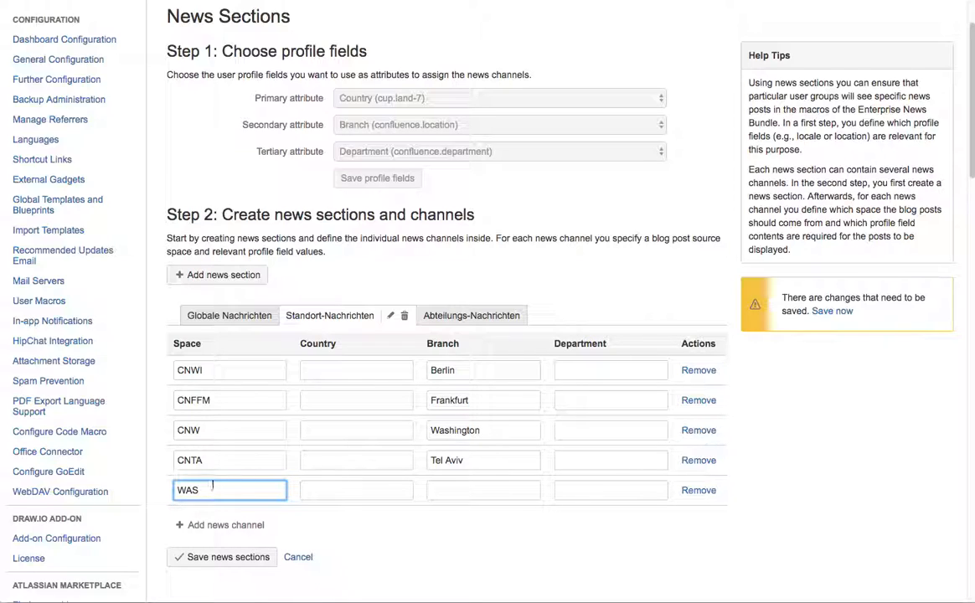
left_click(459, 496)
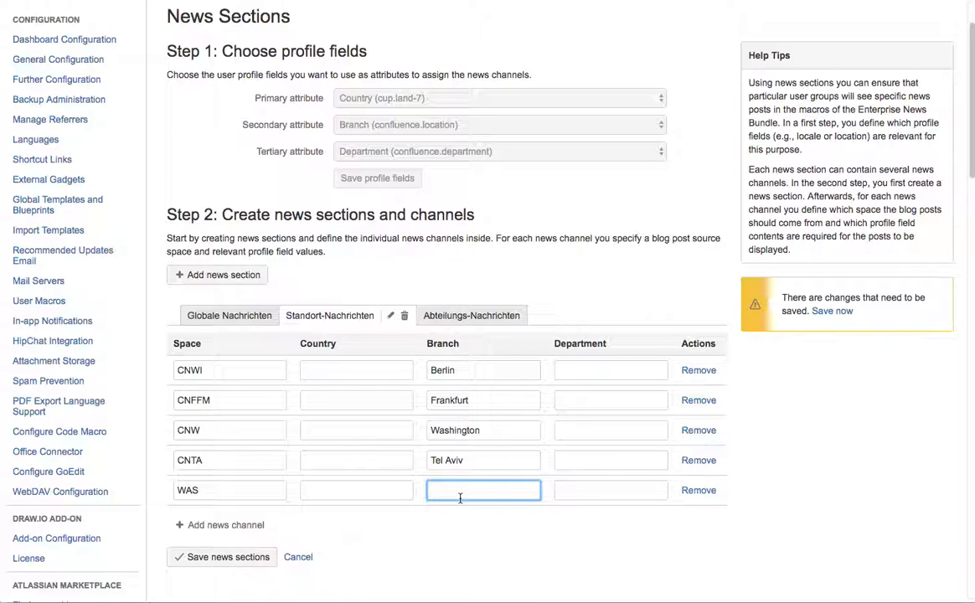
type("New York")
Add another news channel to Standort-Nachrichten using the Corporate News Washington space (CNW).
left_click(224, 525)
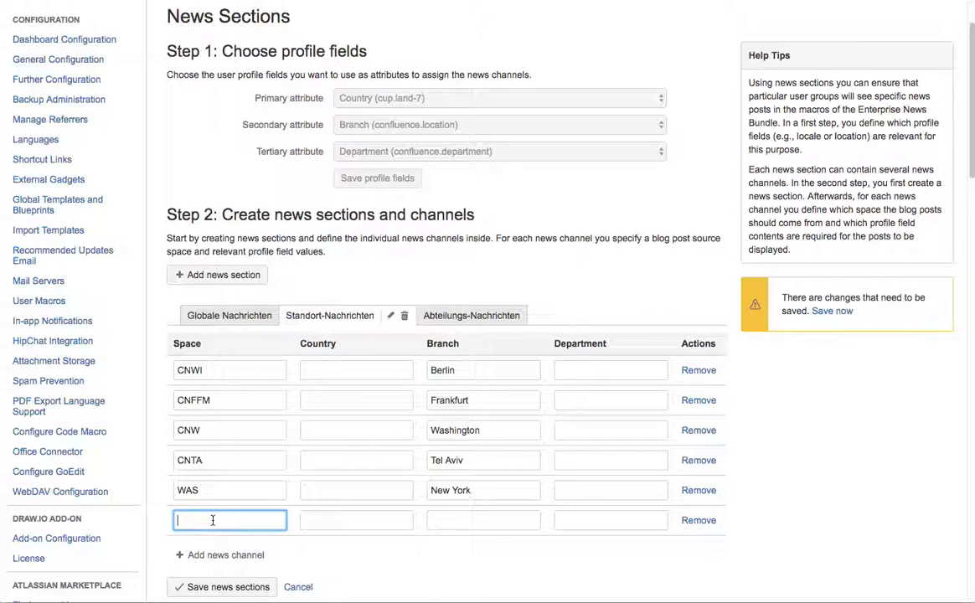
key("Down")
key("Down")
key("Return")
Change the New York channel's space to Corporate News Washington (CNW).
left_click(213, 491)
key("BackSpace")
key("BackSpace")
key("BackSpace")
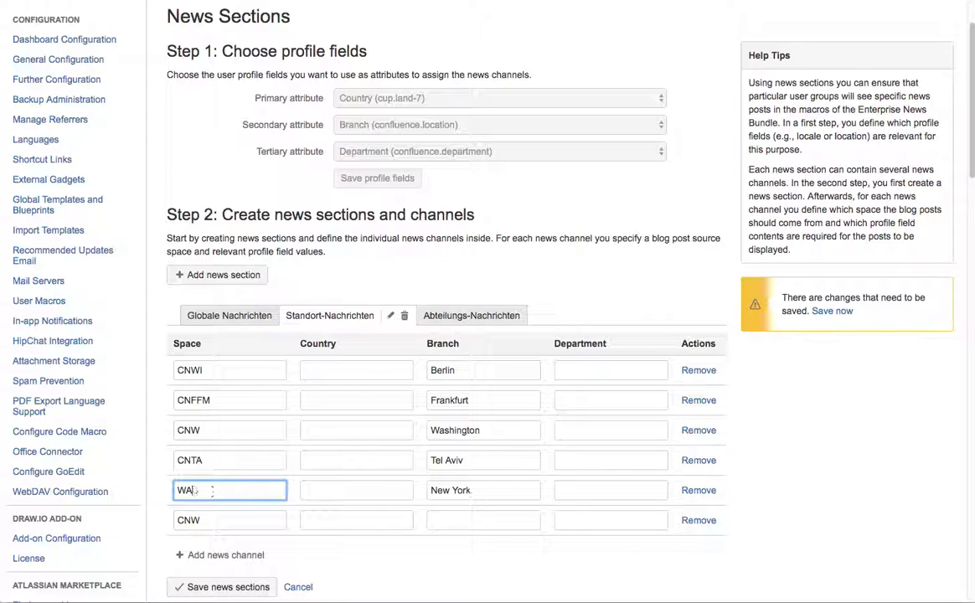
type("wash")
key("Down")
key("Down")
key("Return")
Set the branch of the last news channel to San Francisco and save the news sections.
left_click(528, 522)
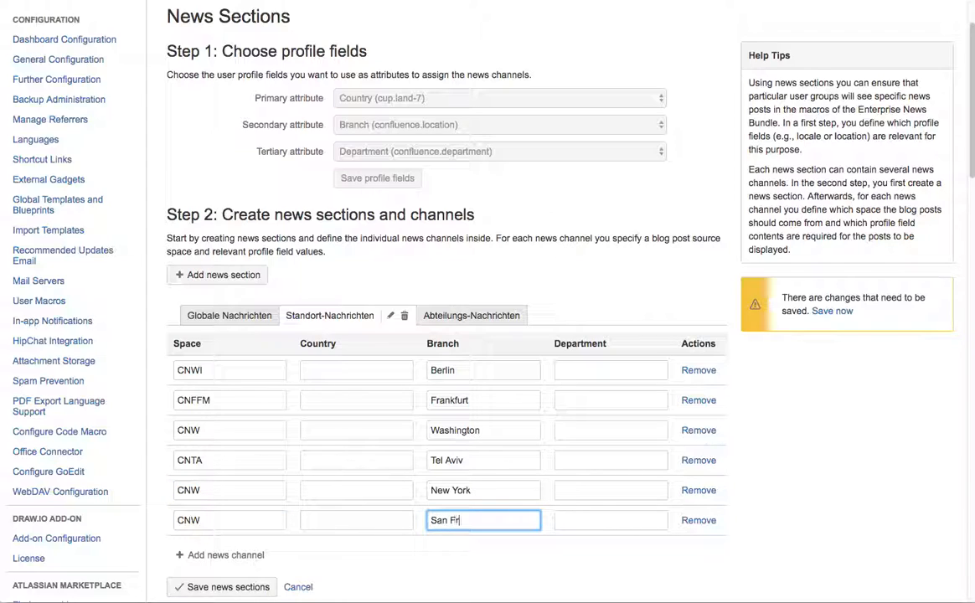
type("San Francisco")
scroll(251, 486, "down", 2)
left_click(220, 496)
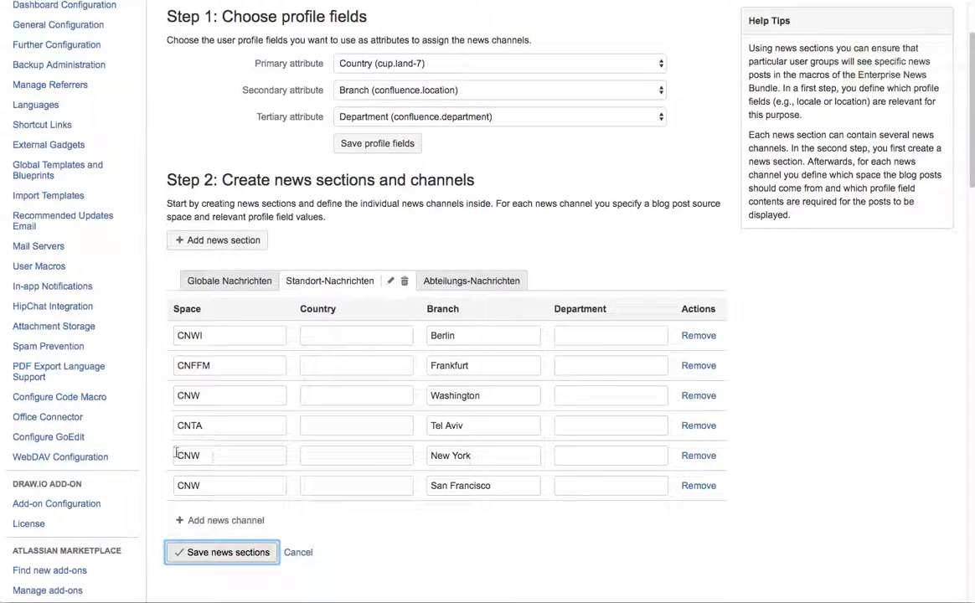
Return to the intranet homepage and look through its cover stories and personal news.
scroll(209, 457, "up", 3)
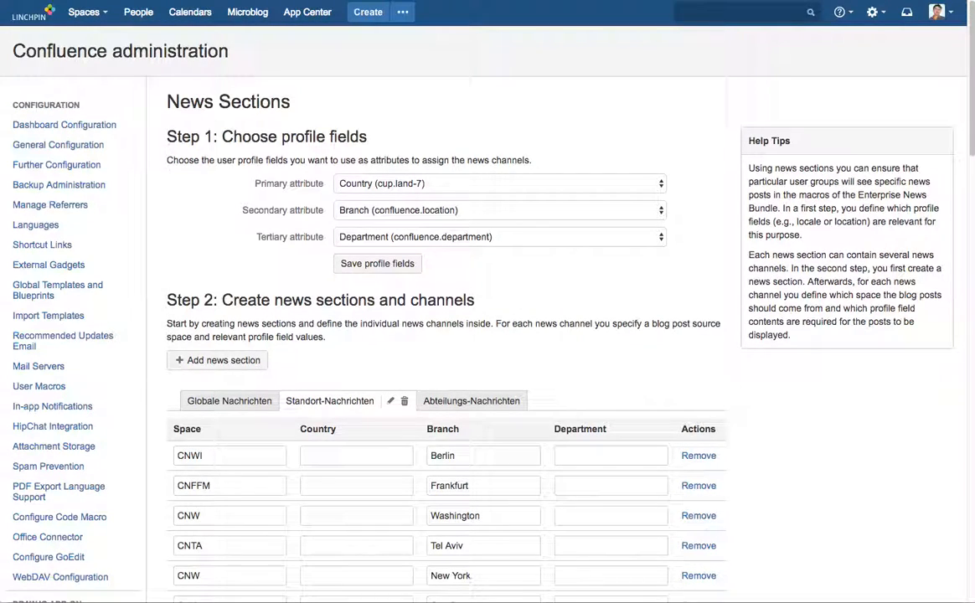
left_click(38, 23)
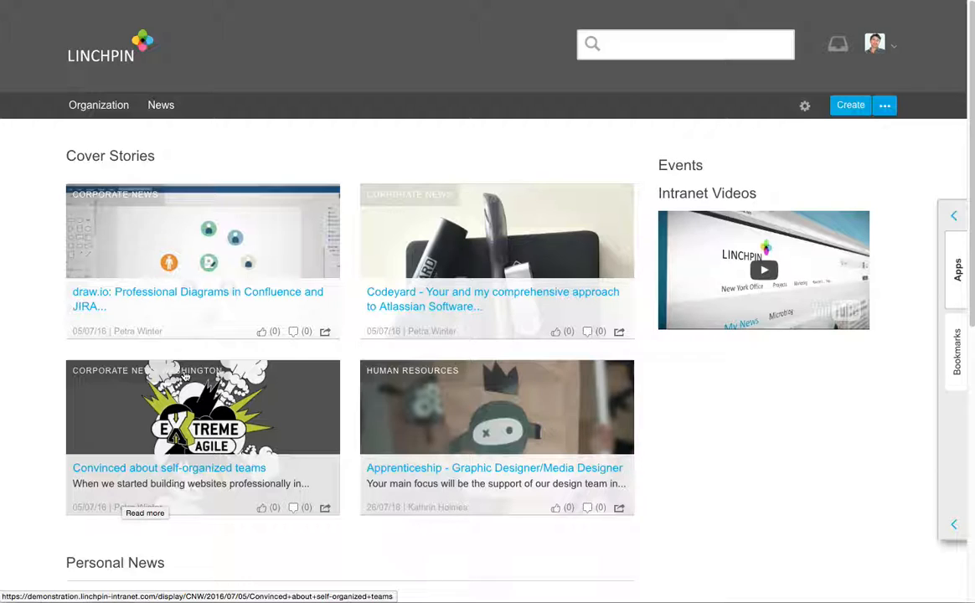
scroll(366, 466, "down", 6)
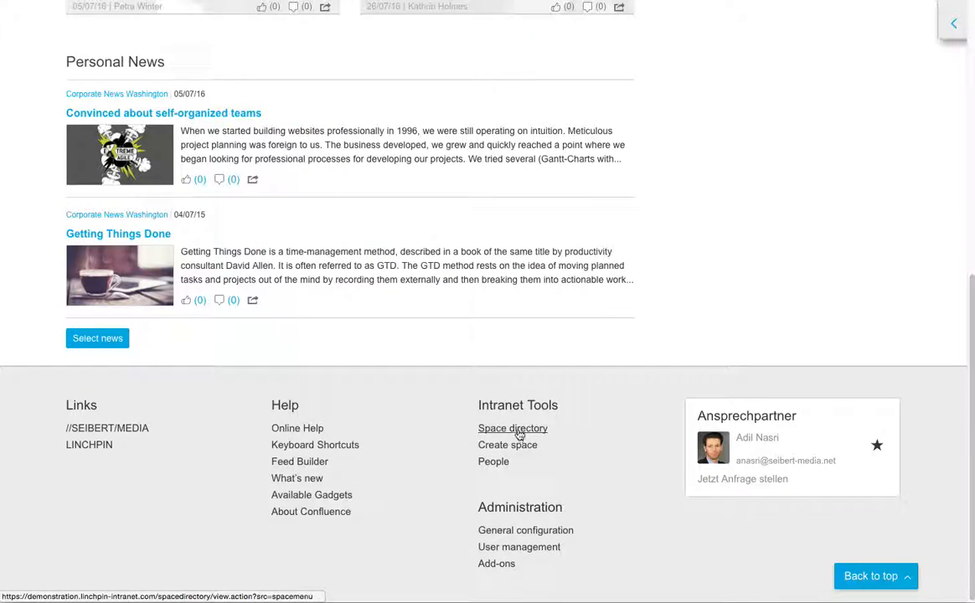
scroll(297, 293, "up", 7)
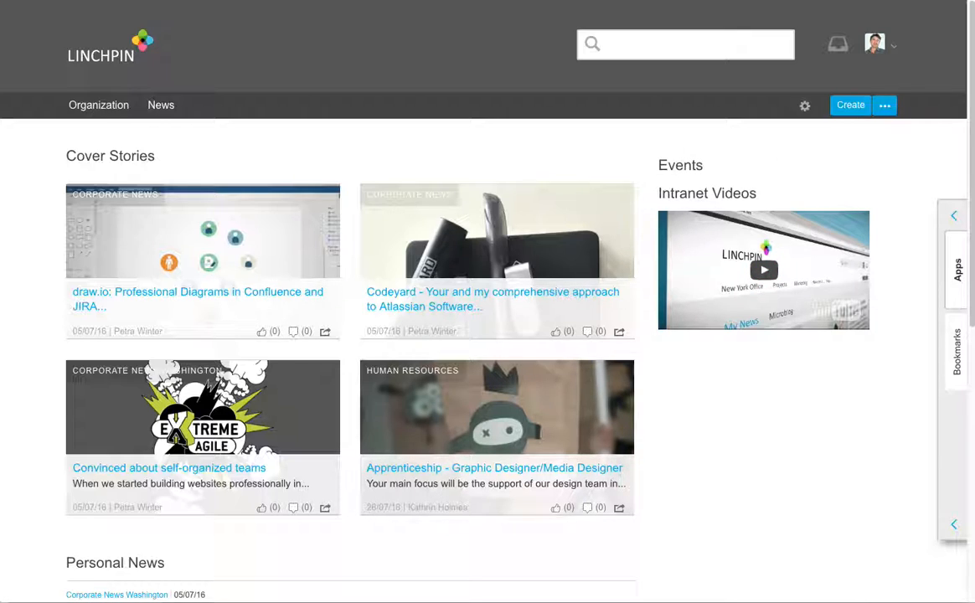
Open the Default Welcome Message system template under Global Templates and Blueprints, view its macros and close it without saving.
scroll(728, 400, "down", 6)
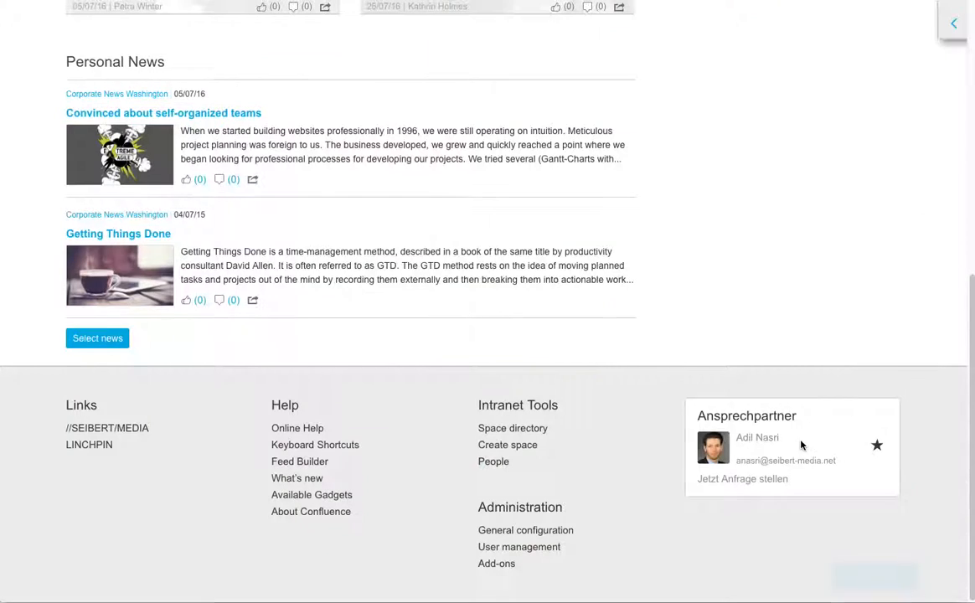
left_click(558, 535)
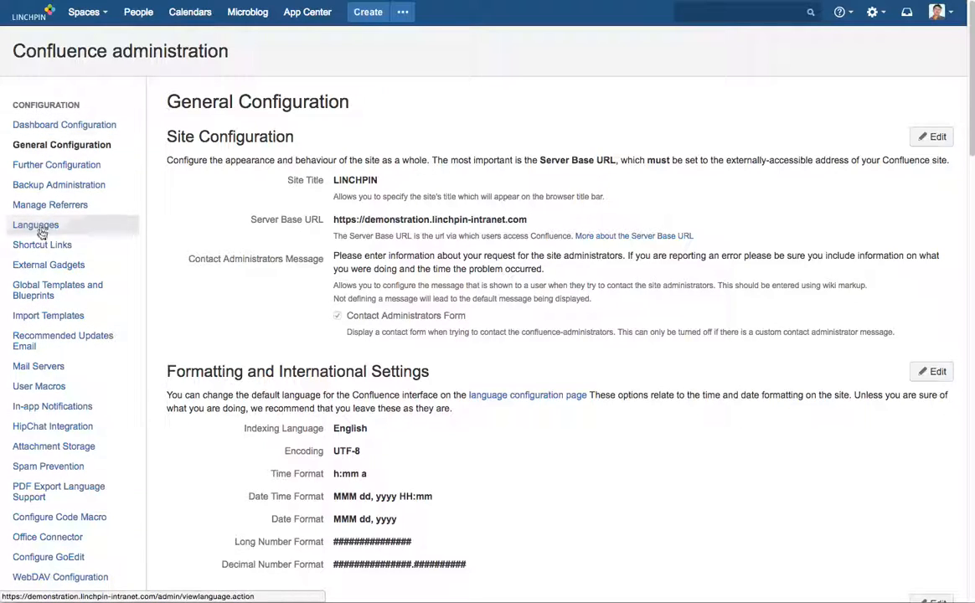
left_click(42, 289)
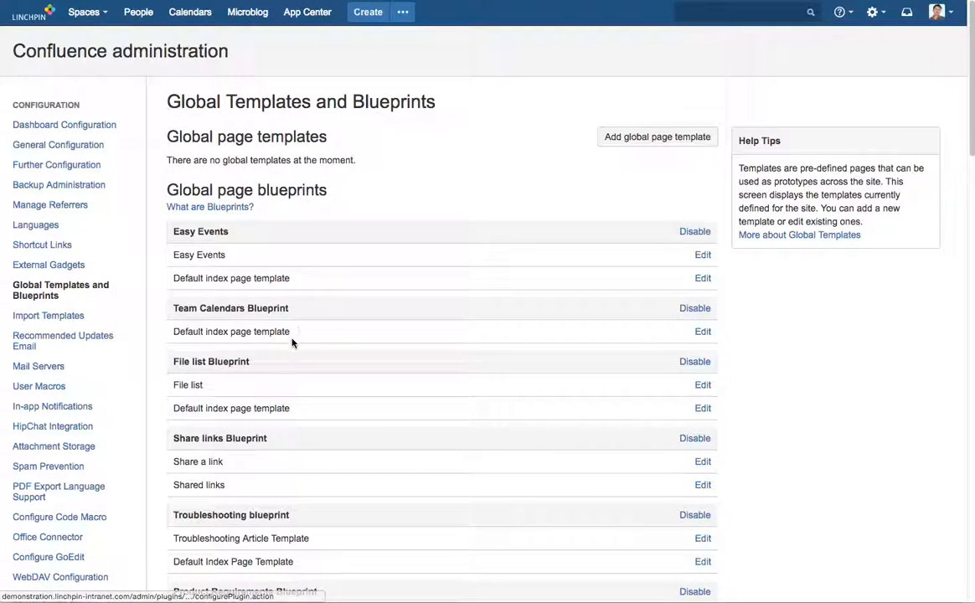
scroll(294, 339, "down", 10)
scroll(300, 344, "down", 5)
scroll(305, 344, "up", 5)
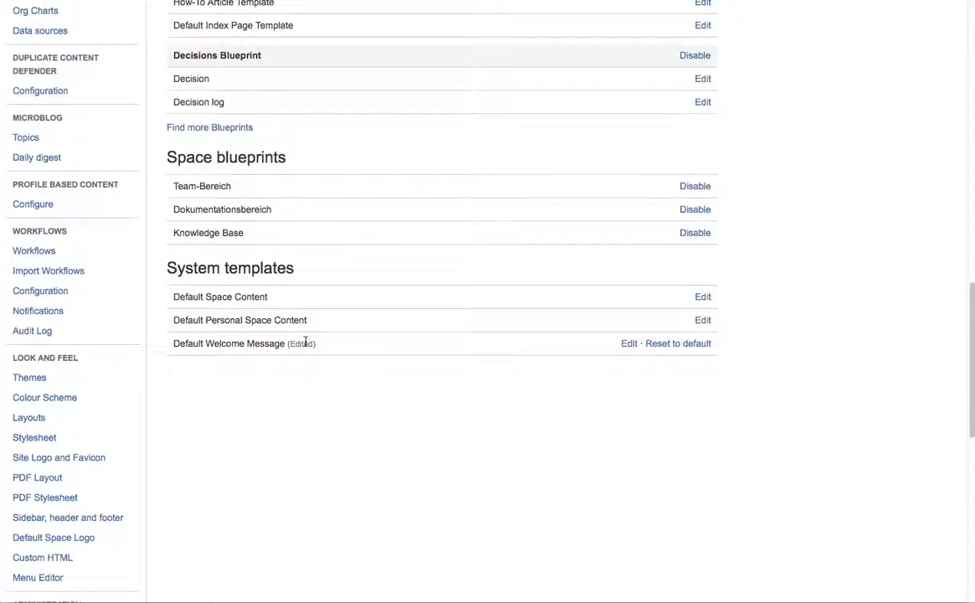
left_click(629, 357)
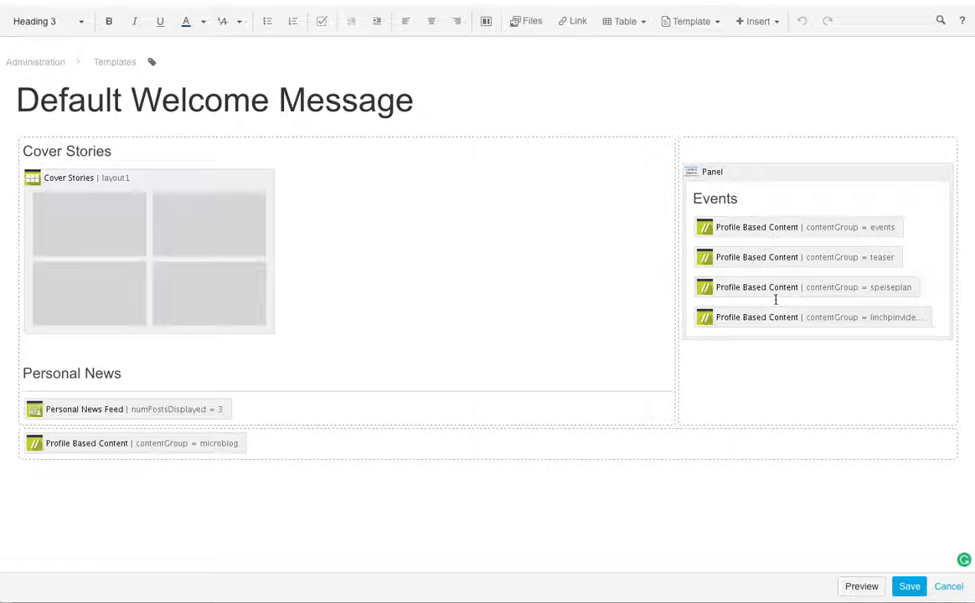
left_click(948, 589)
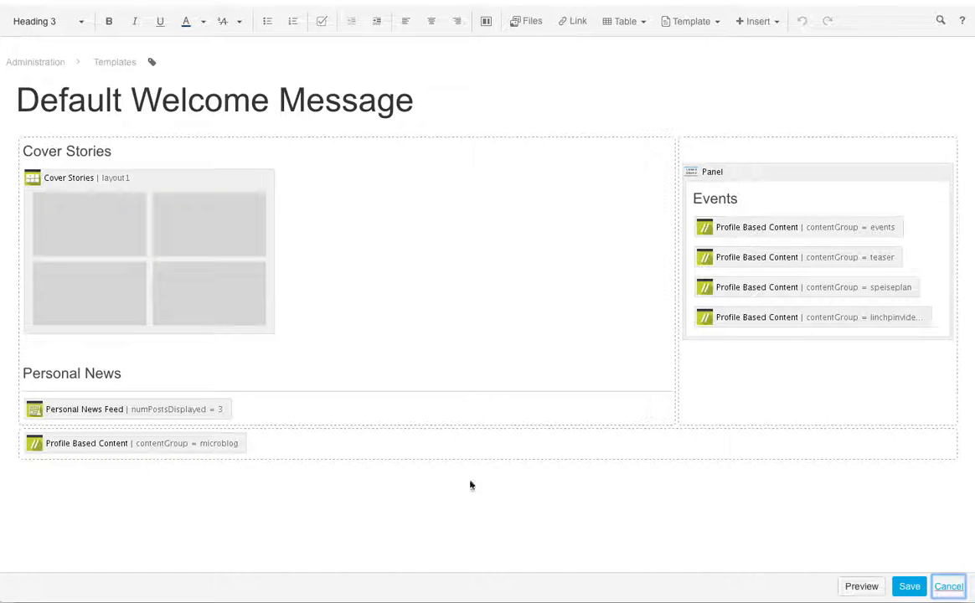
Open the Profile Based Content configuration in the administration.
key("ctrl+f")
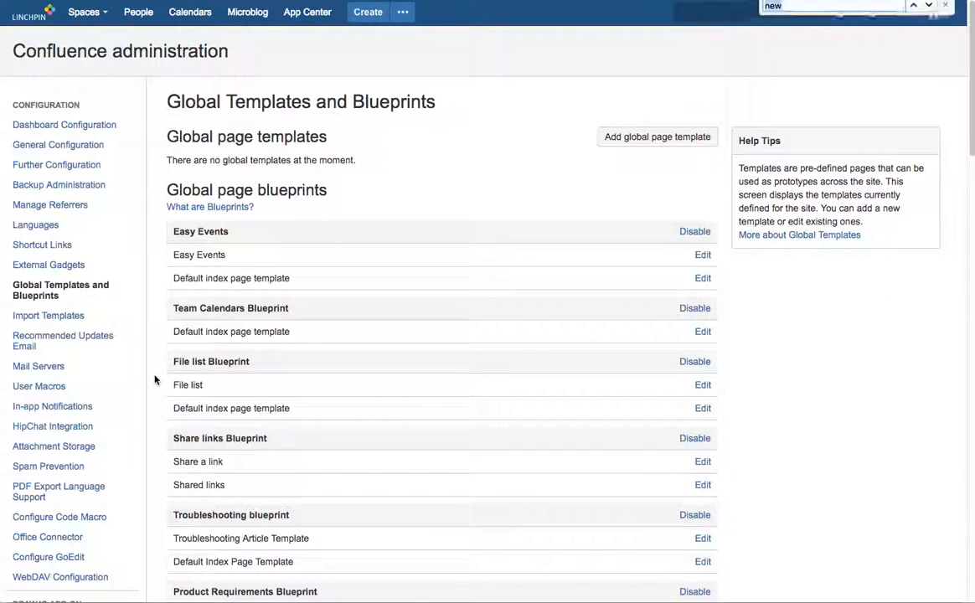
type("prof")
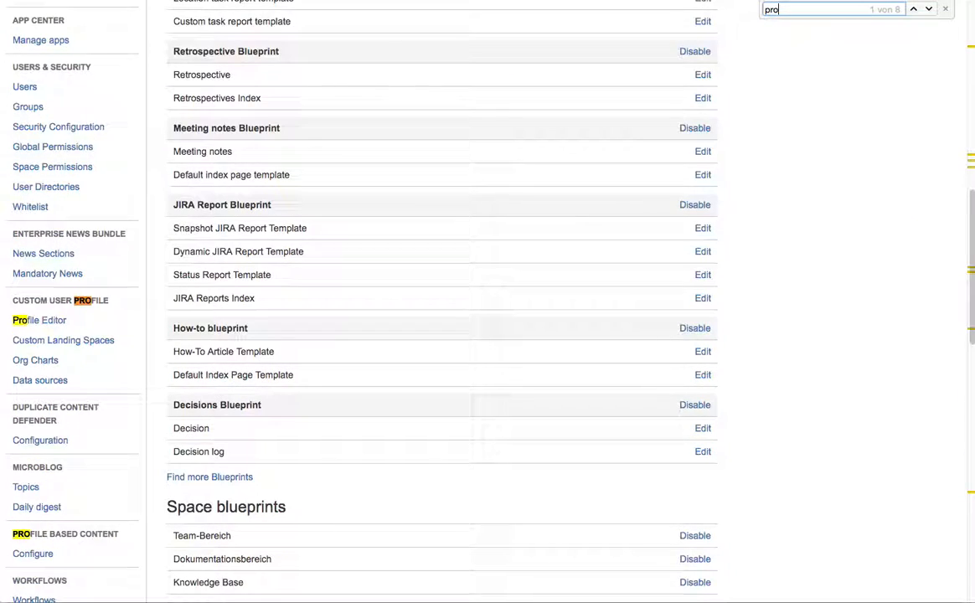
left_click(24, 556)
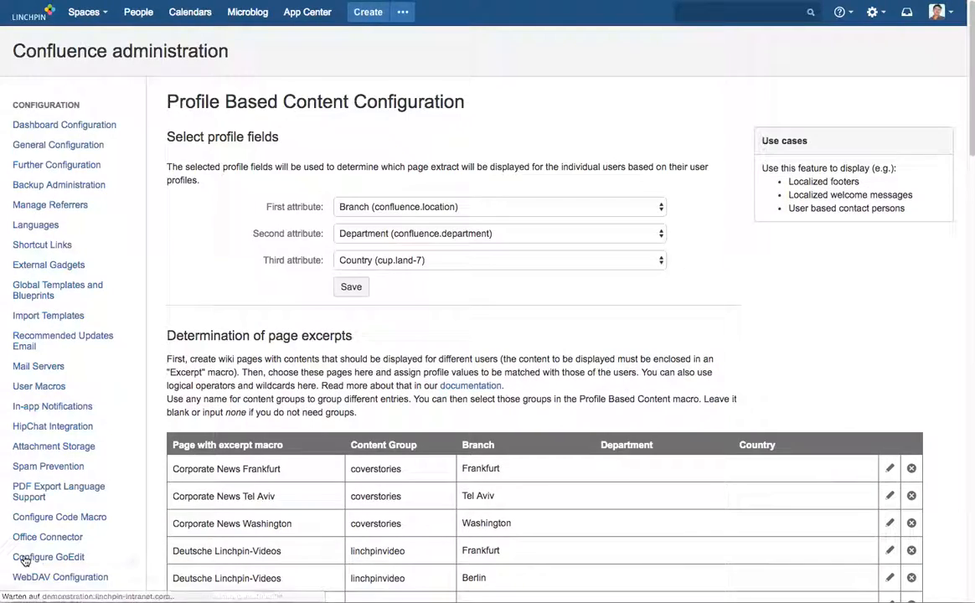
Add a new page excerpt entry and select Events in Washington as its page.
scroll(486, 335, "down", 3)
scroll(478, 343, "down", 1)
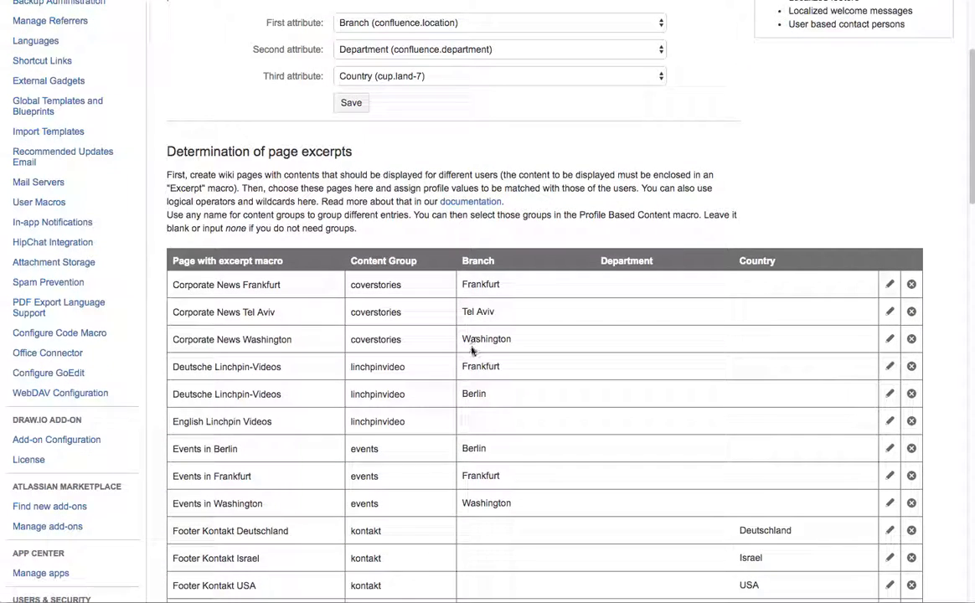
scroll(453, 364, "down", 5)
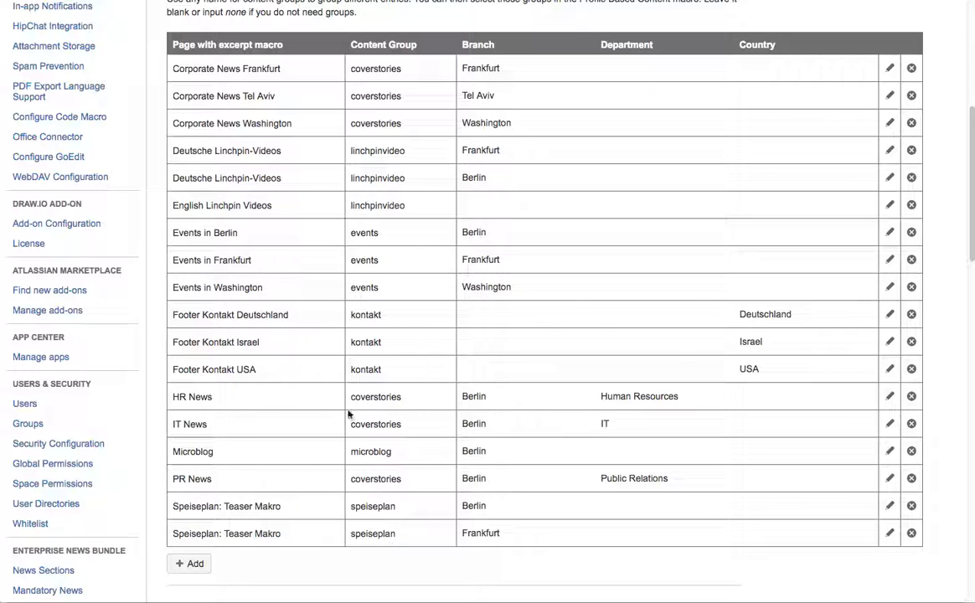
left_click(191, 564)
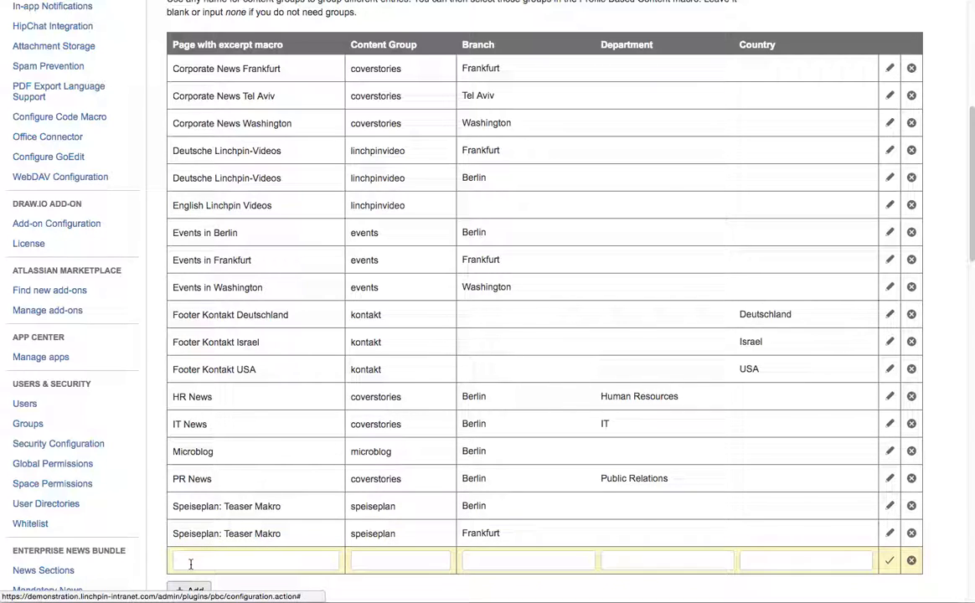
left_click(221, 563)
type("e")
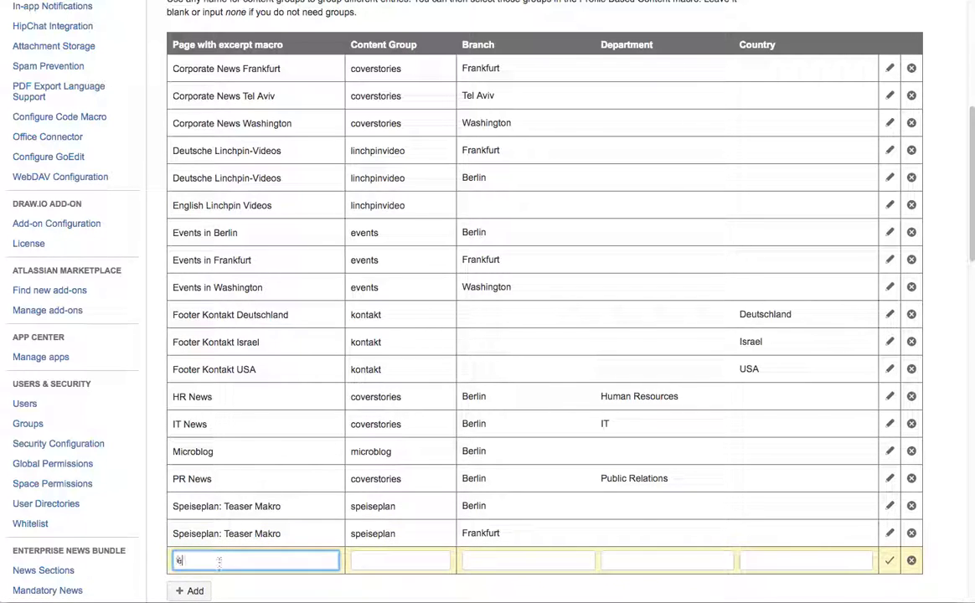
type("vents in w")
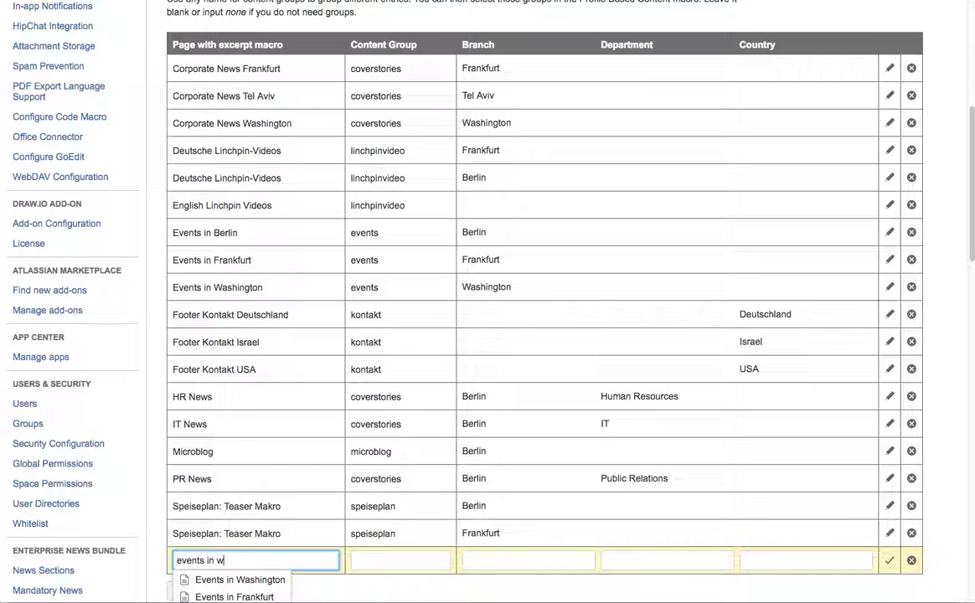
type("a")
left_click(209, 580)
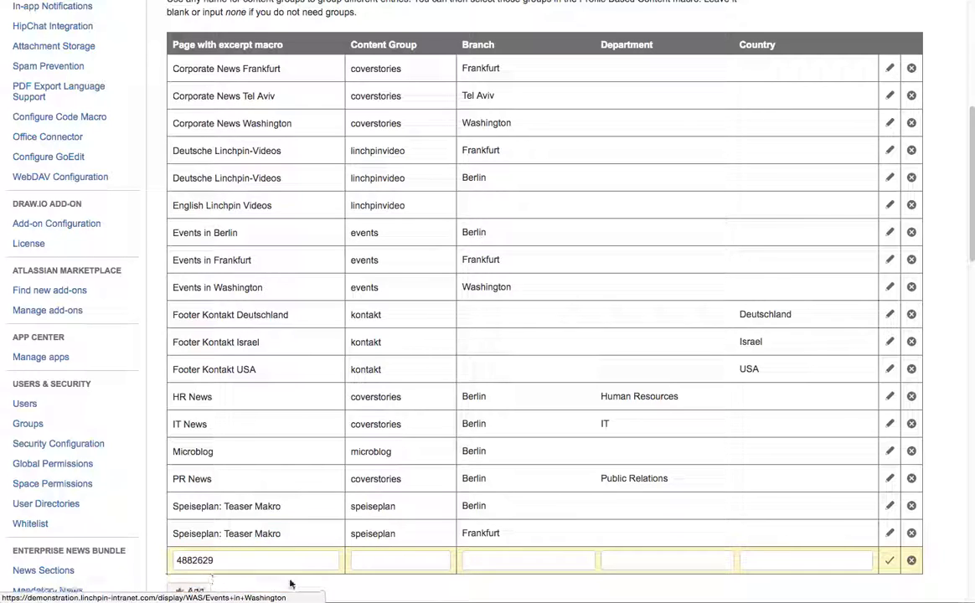
Assign content group events and branch New York to the new entry and save it.
left_click(374, 560)
type("events")
left_click(559, 561)
type("N")
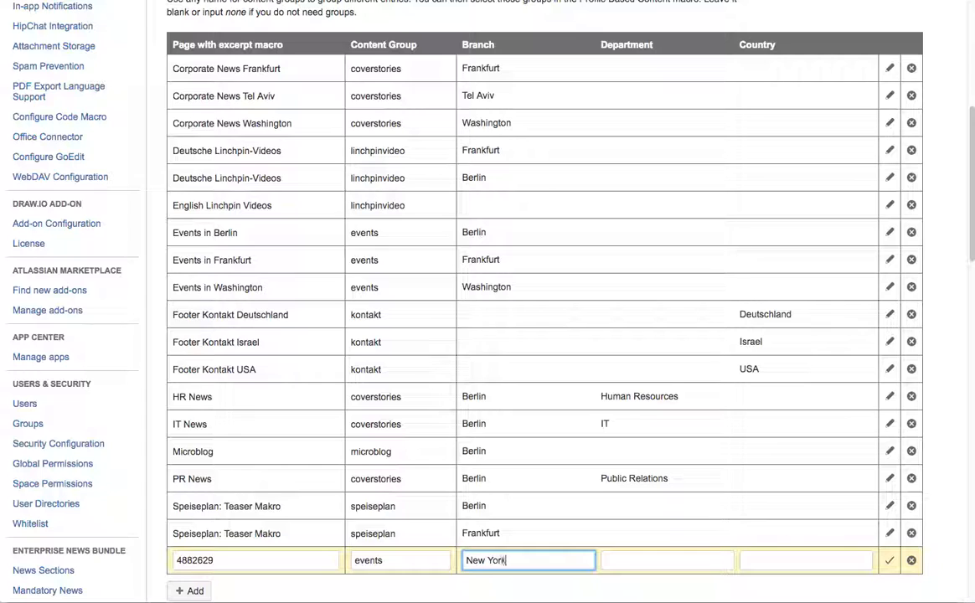
type("ew York")
left_click(889, 561)
Add another page excerpt entry for the Events in Washington page with content group events.
scroll(287, 539, "down", 2)
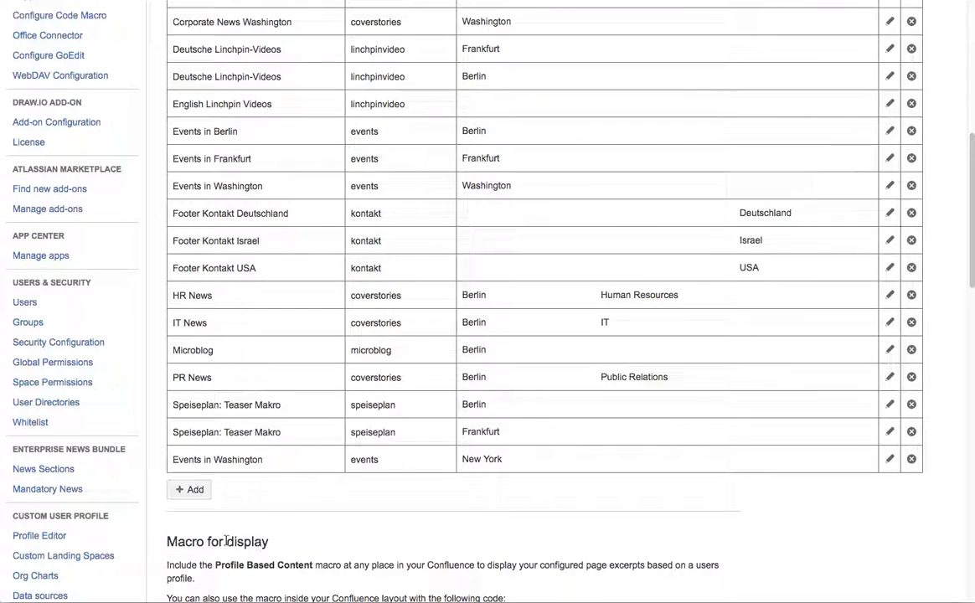
left_click(194, 489)
left_click(197, 484)
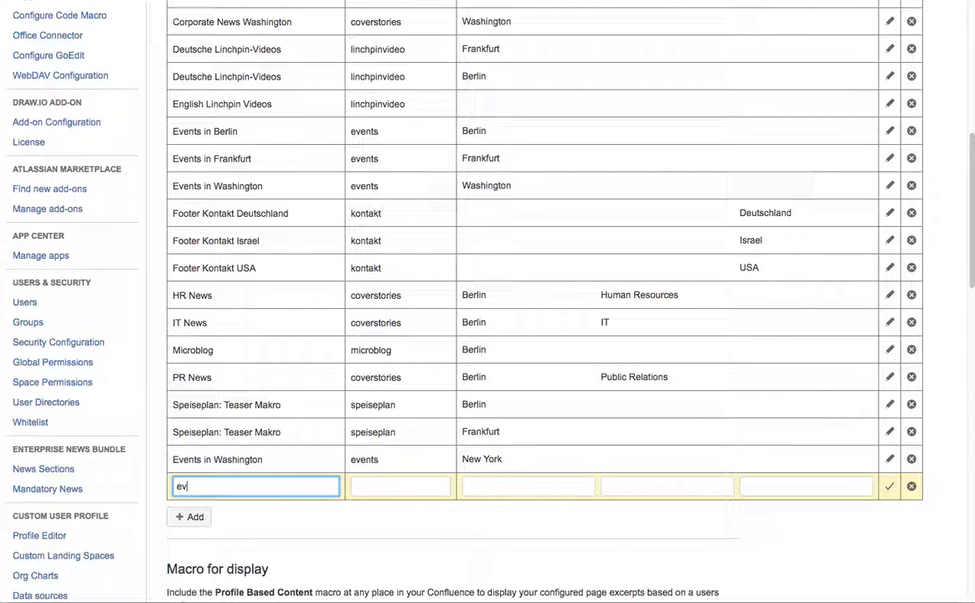
type("evan")
key("BackSpace")
type("nt")
key("Down")
key("Return")
key("Tab")
type("eve")
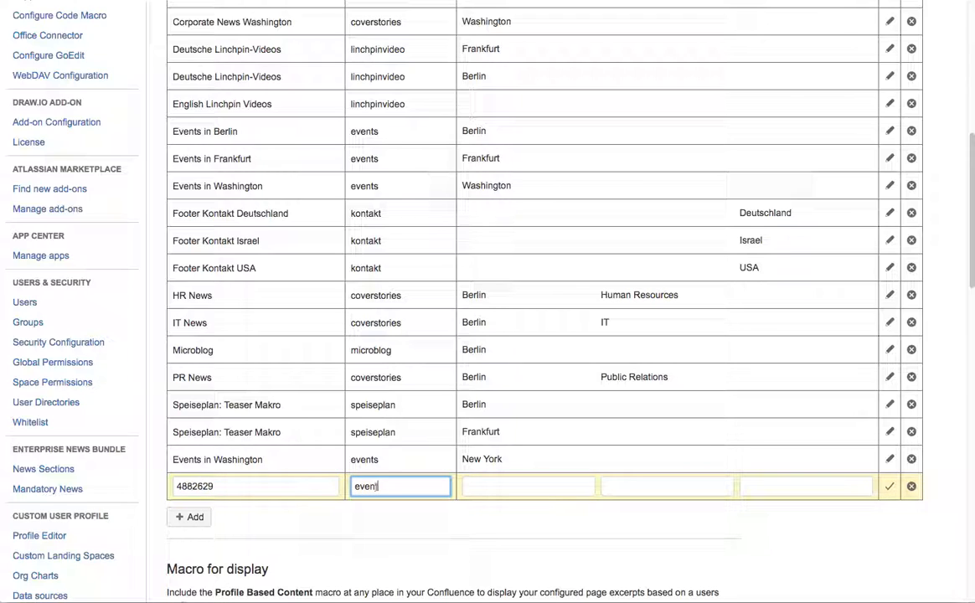
type("nts")
left_click(520, 486)
type("Sa")
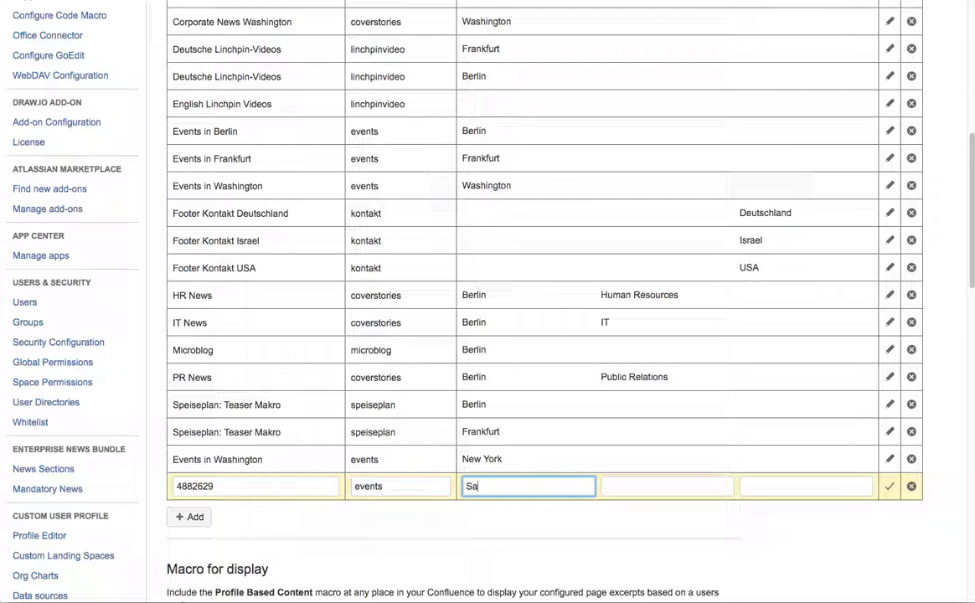
type("n Francisco")
scroll(577, 462, "up", 5)
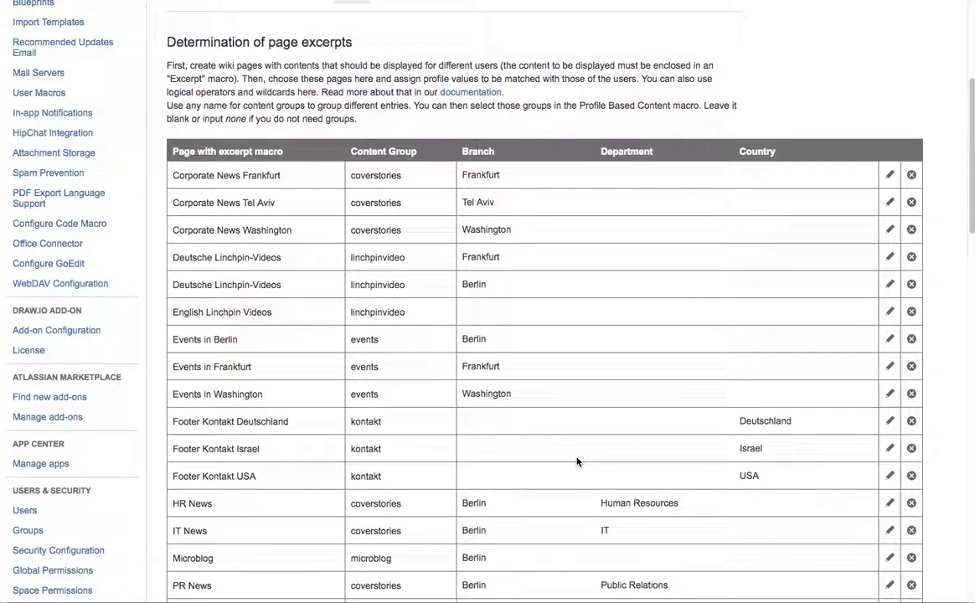
scroll(656, 431, "down", 2)
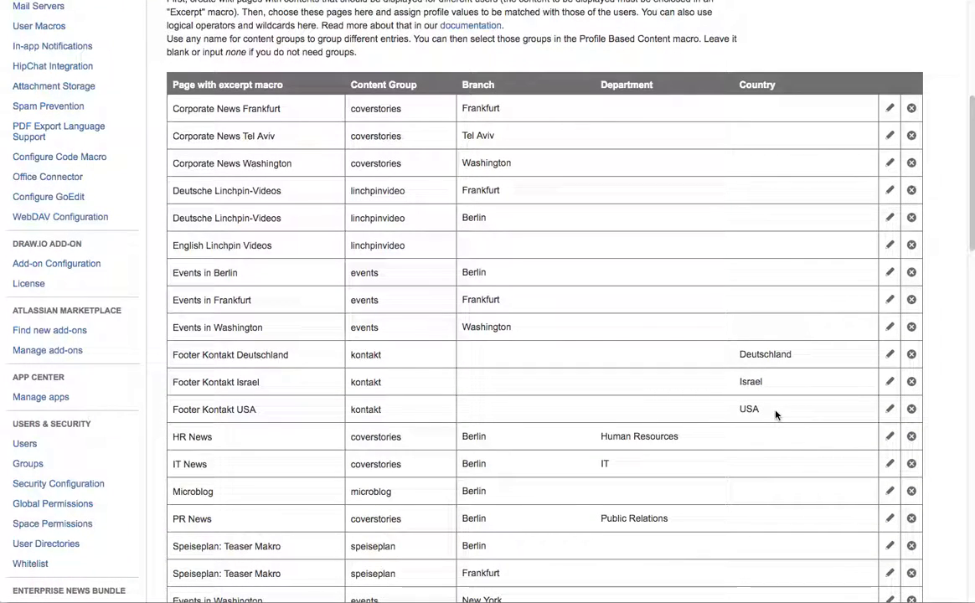
scroll(729, 427, "down", 4)
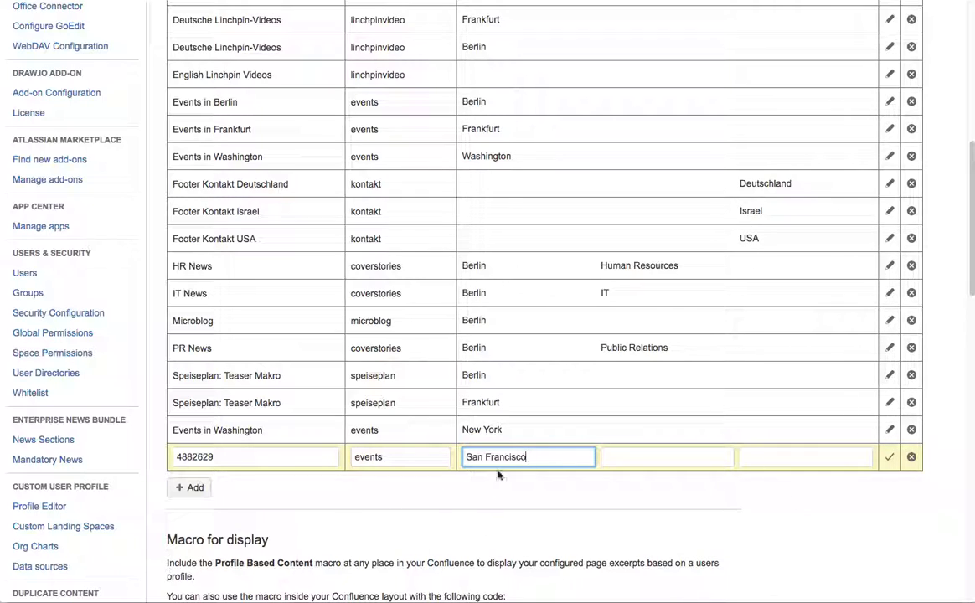
left_click(814, 455)
triple_click(527, 456)
key("BackSpace")
Set the country of the new Events in Washington entry to USA and save it.
left_click(841, 450)
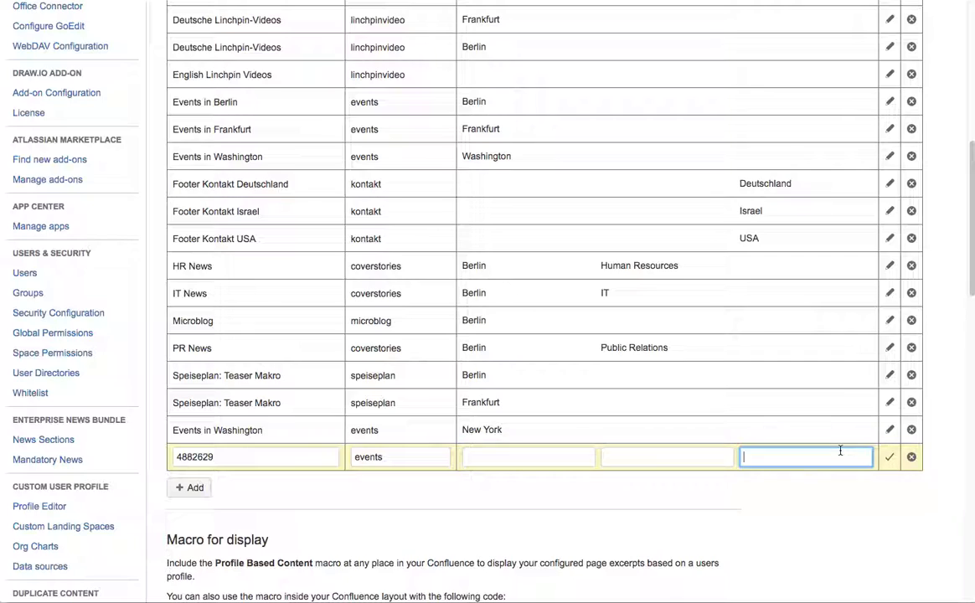
type("USA")
left_click(805, 509)
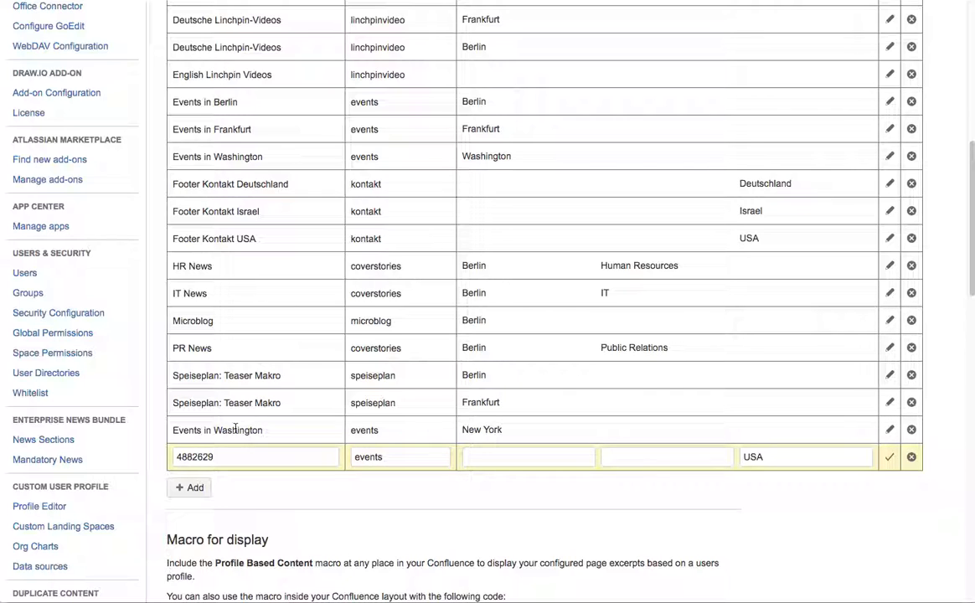
left_click(889, 456)
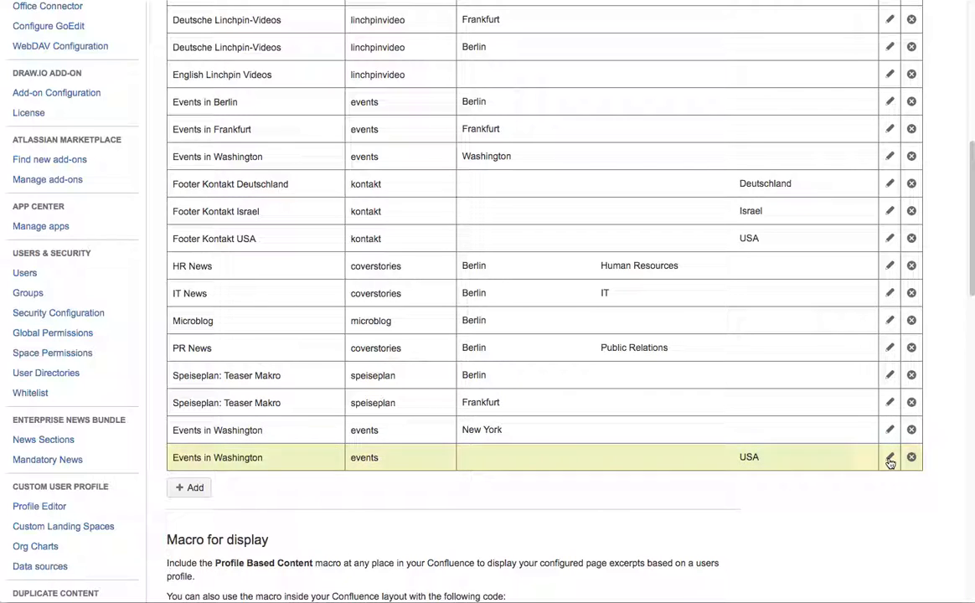
Look over the Profile Based Content configuration and return to the intranet homepage to view its events.
scroll(758, 412, "down", 3)
scroll(746, 414, "up", 9)
scroll(601, 384, "down", 9)
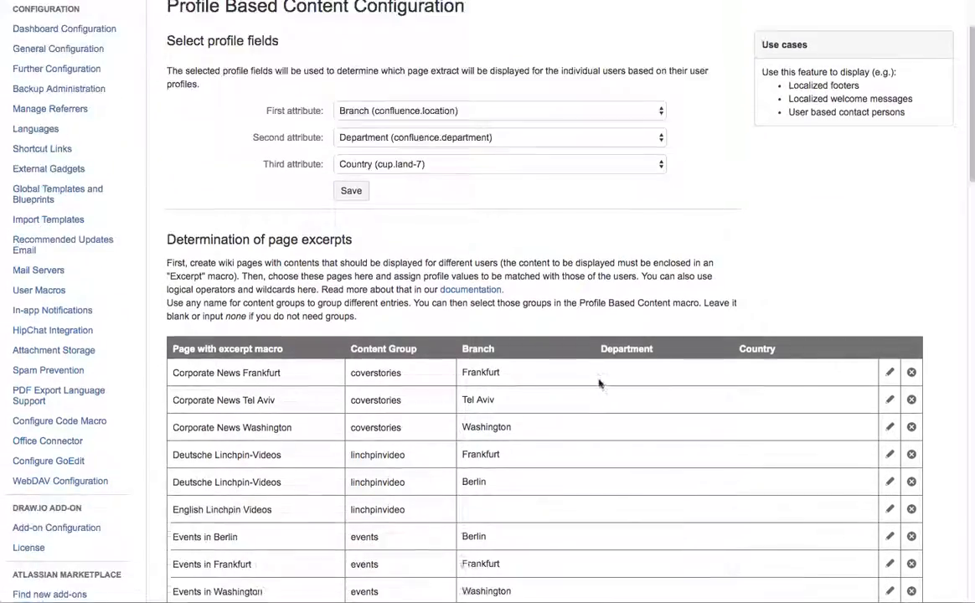
scroll(276, 363, "up", 9)
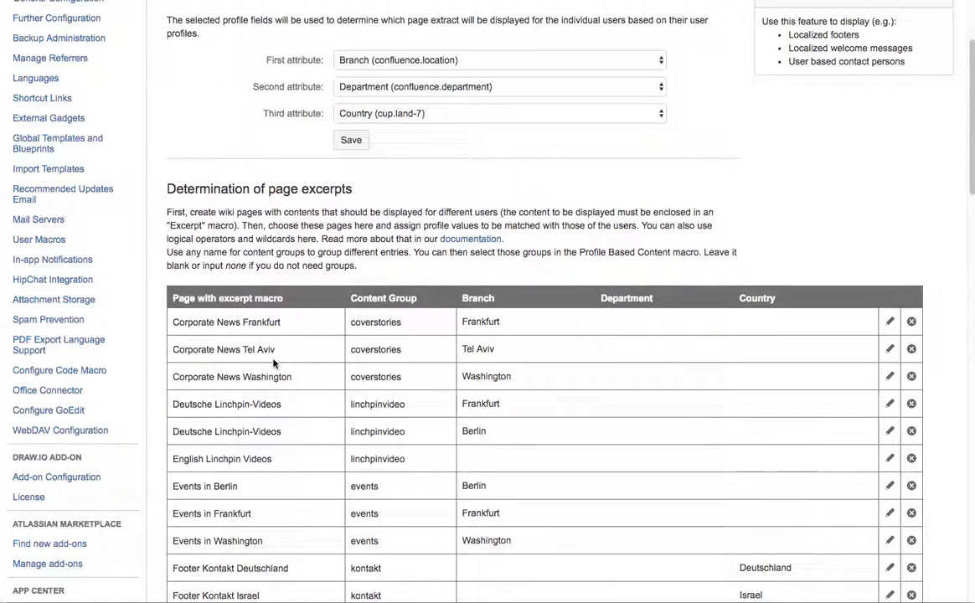
left_click(350, 210)
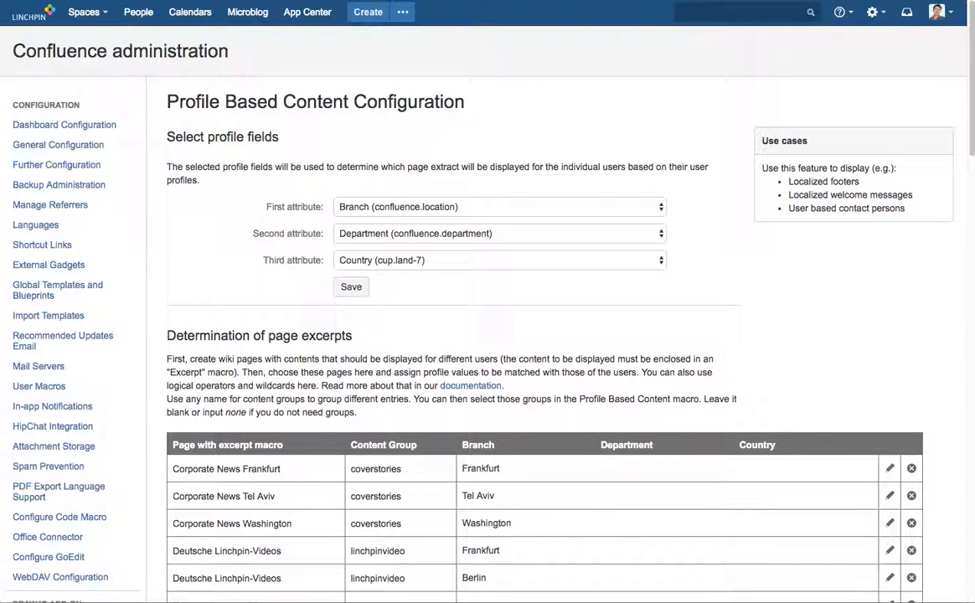
left_click(29, 12)
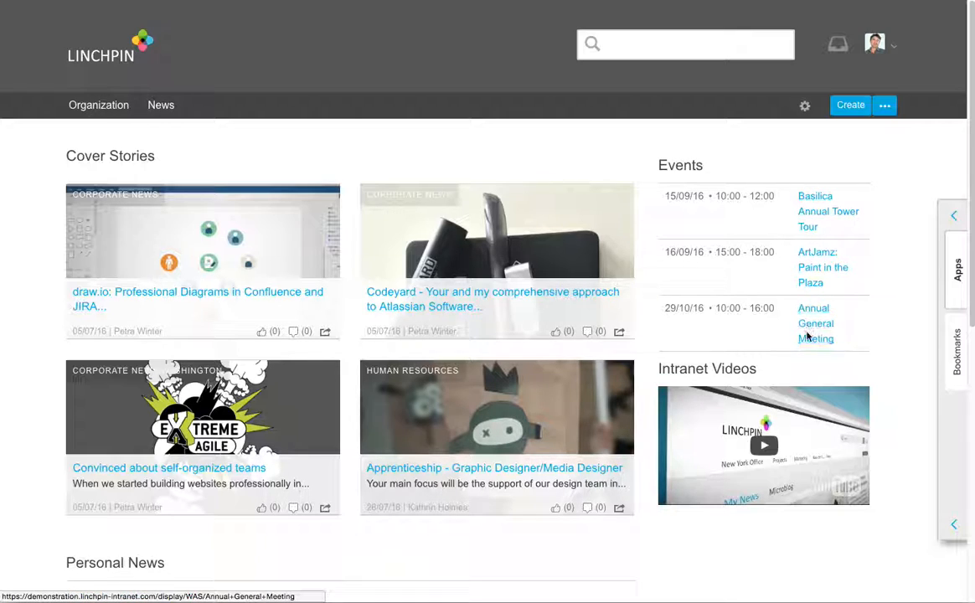
Change the branch in the user's own profile to San Francisco and save the profile.
left_click(888, 46)
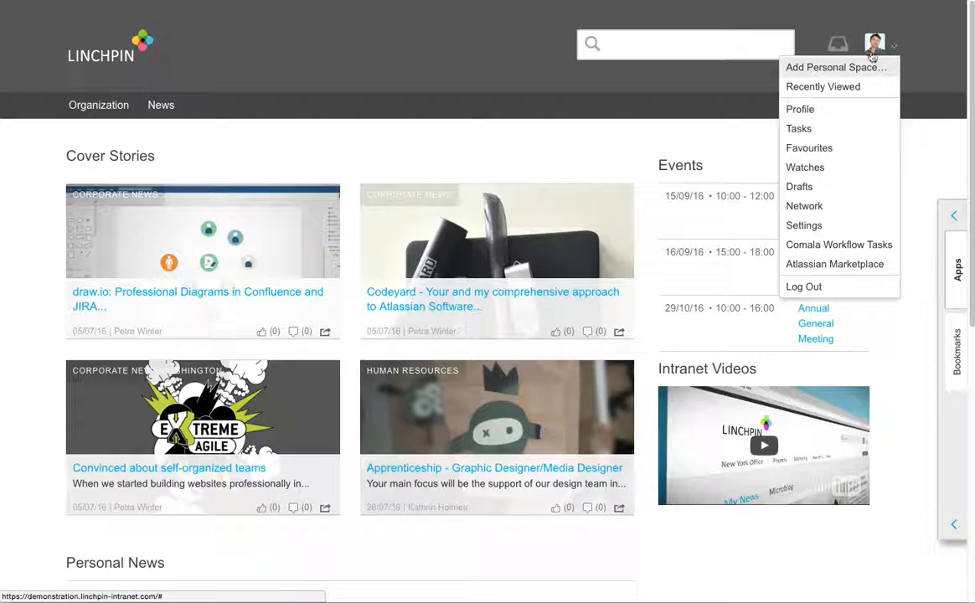
left_click(805, 109)
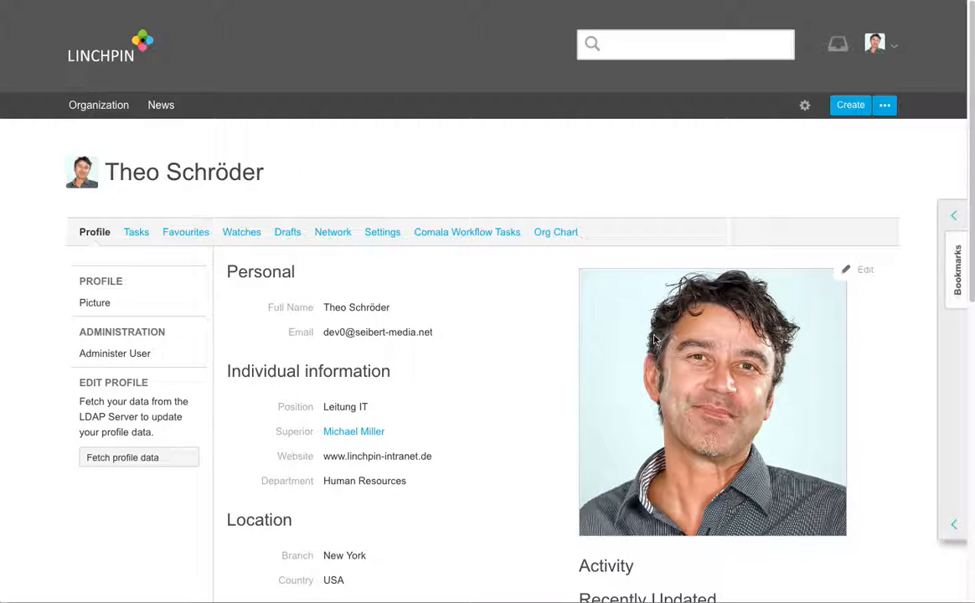
left_click(846, 270)
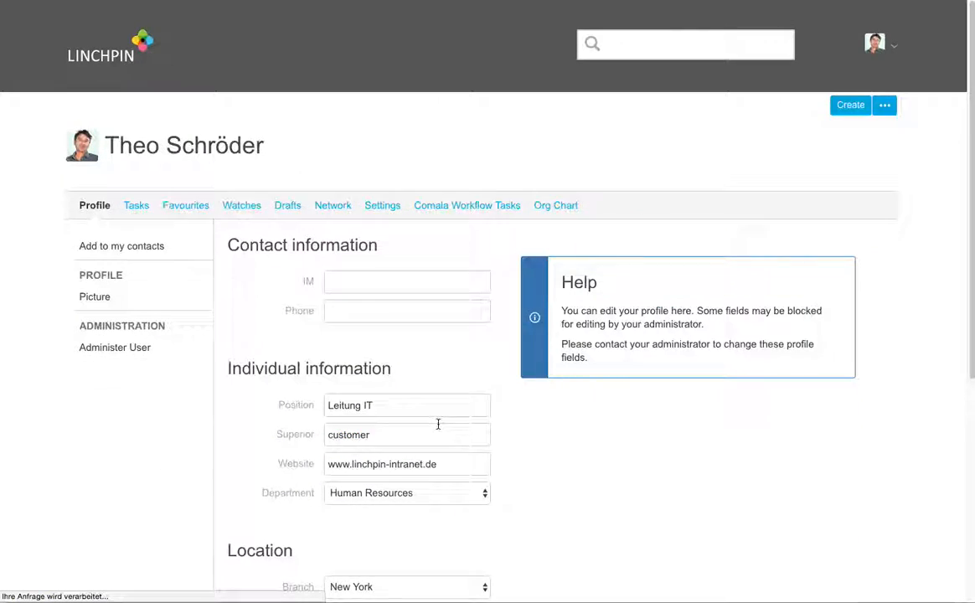
scroll(437, 424, "down", 5)
left_click(376, 203)
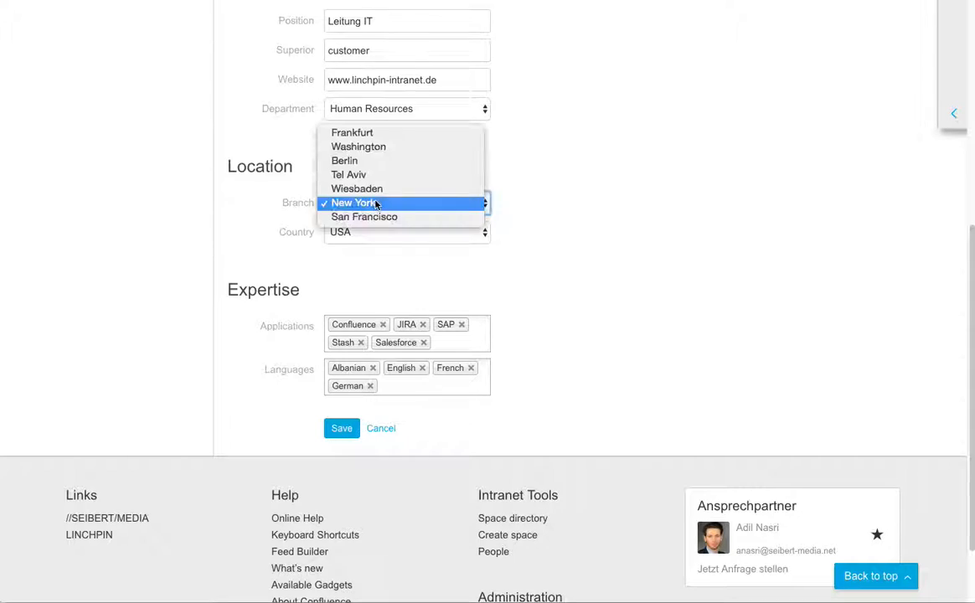
left_click(370, 218)
left_click(342, 428)
Return to the intranet homepage and examine its cover stories, events, personal news and footer contact.
left_click(106, 52)
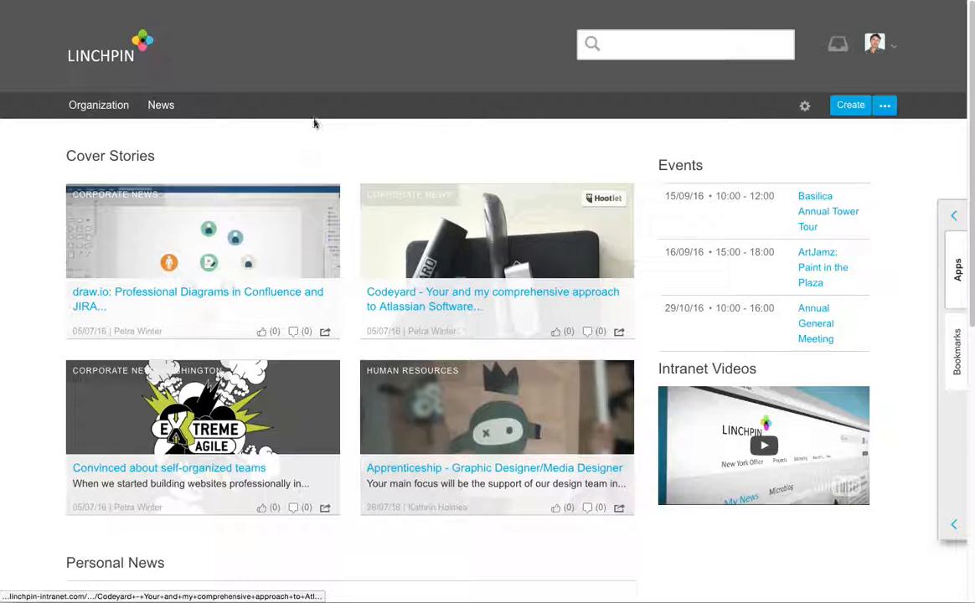
scroll(236, 161, "down", 1)
scroll(236, 162, "up", 1)
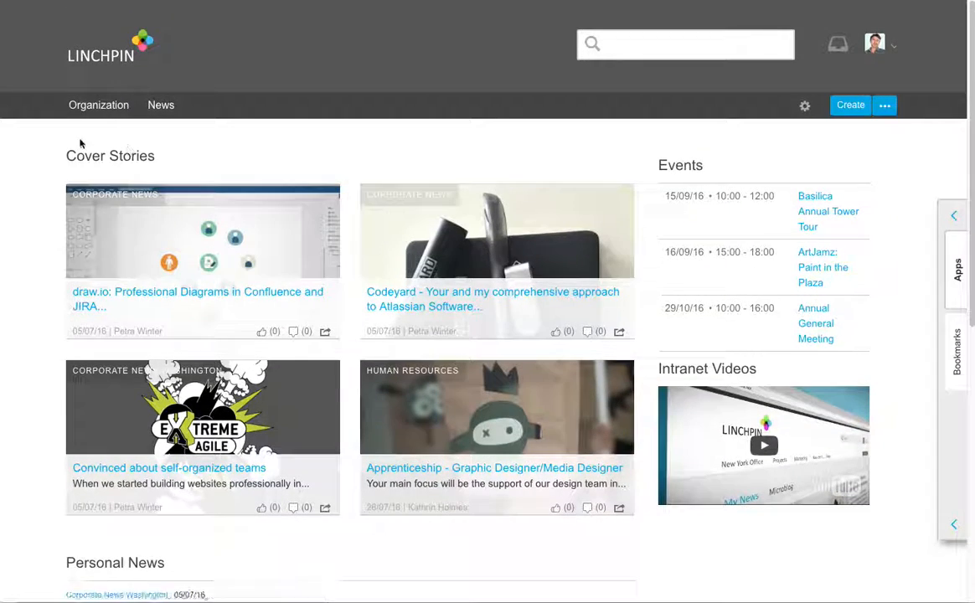
scroll(692, 337, "down", 10)
scroll(680, 310, "up", 10)
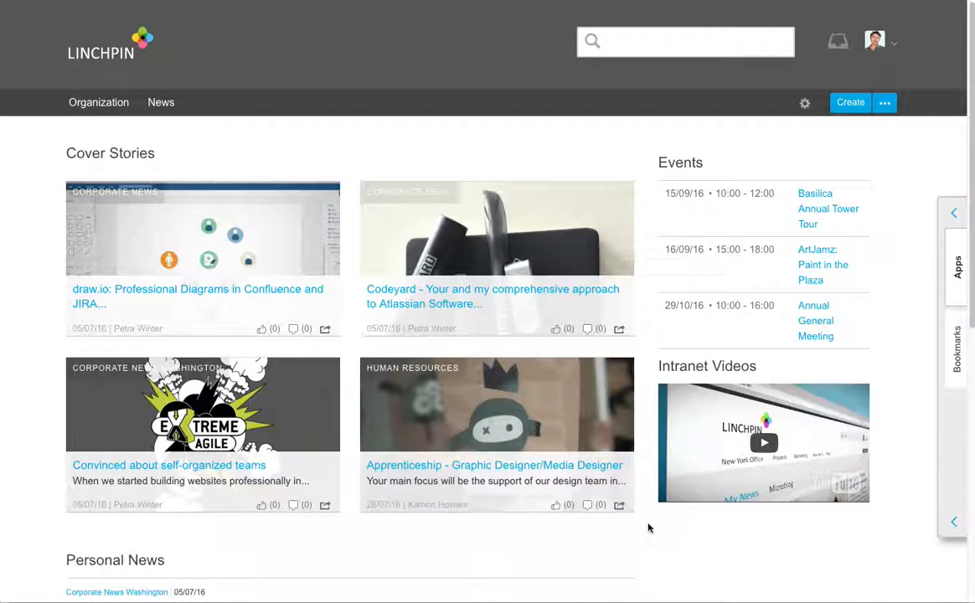
scroll(647, 520, "down", 10)
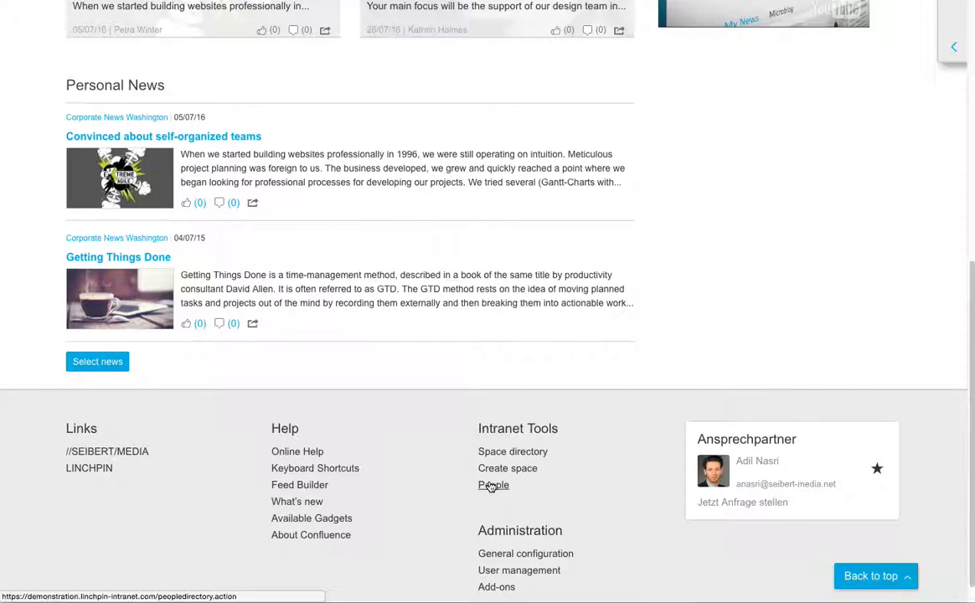
scroll(554, 415, "up", 10)
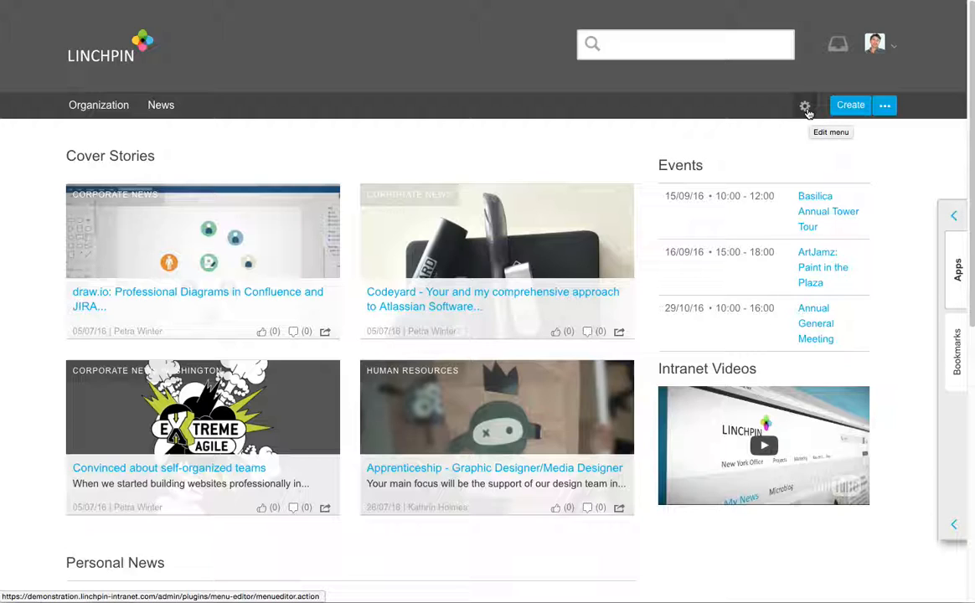
Open the Menu Editor, review its display and user restriction settings, and return to the menu structure.
left_click(805, 109)
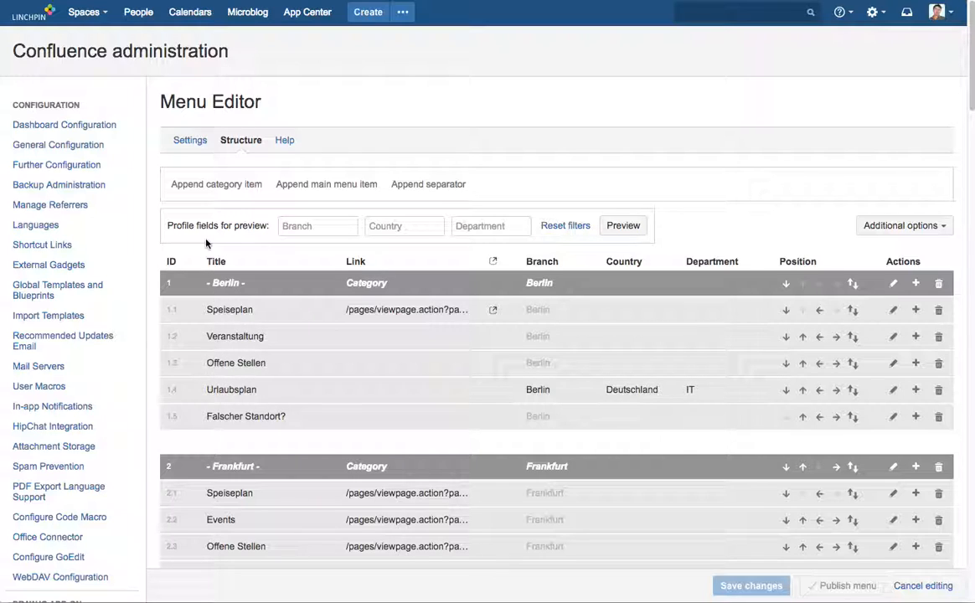
left_click(191, 140)
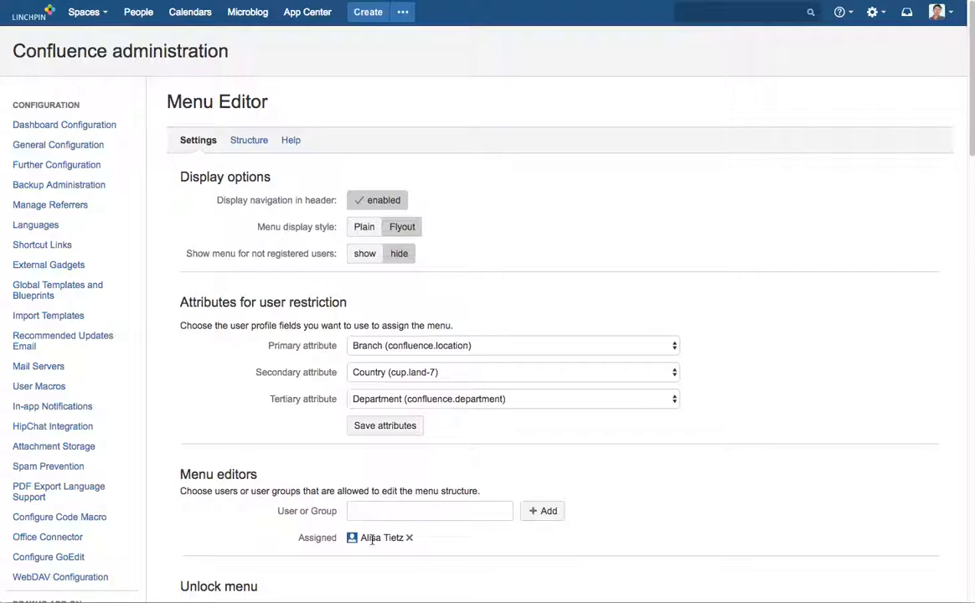
scroll(345, 530, "down", 2)
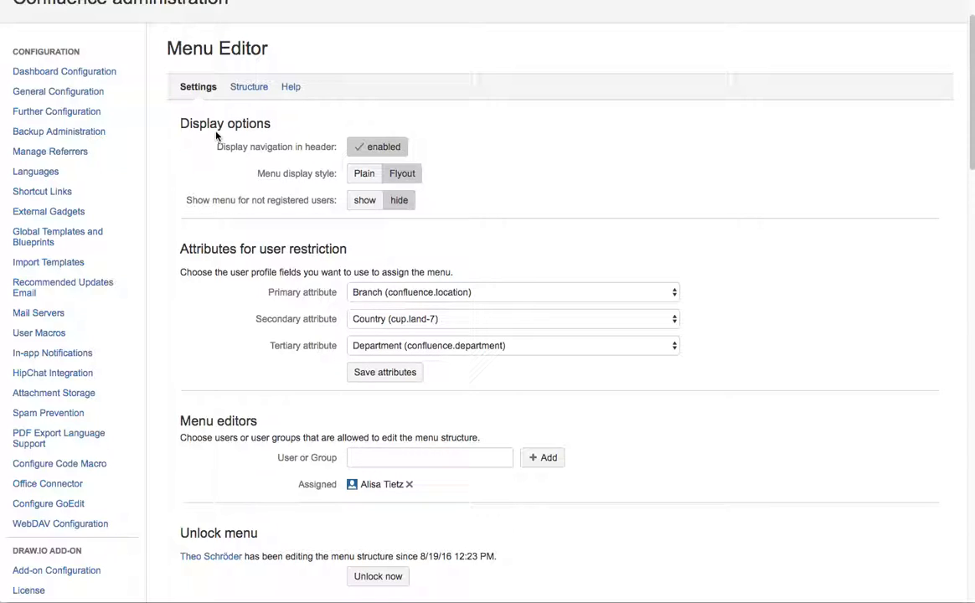
scroll(244, 102, "up", 2)
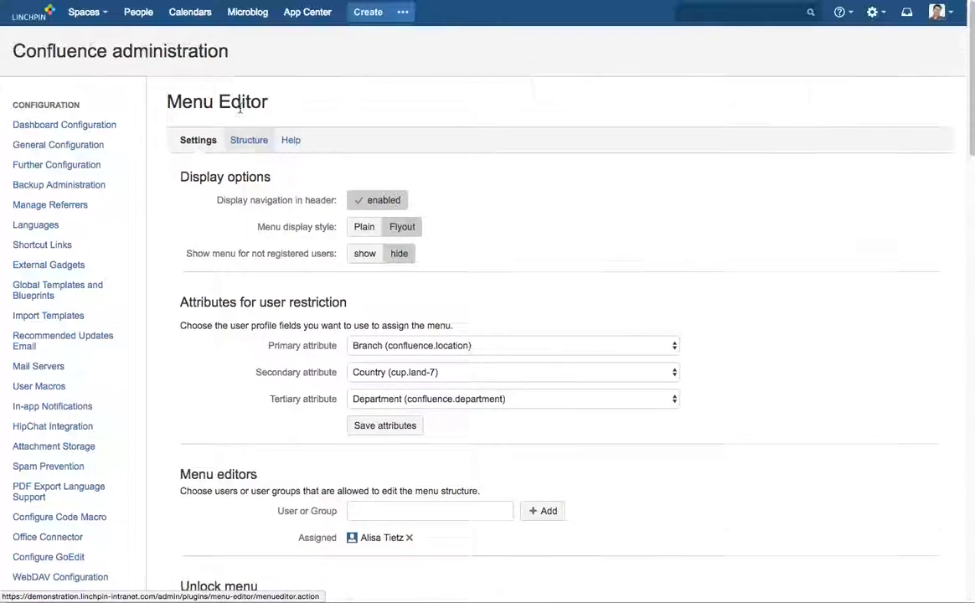
left_click(247, 150)
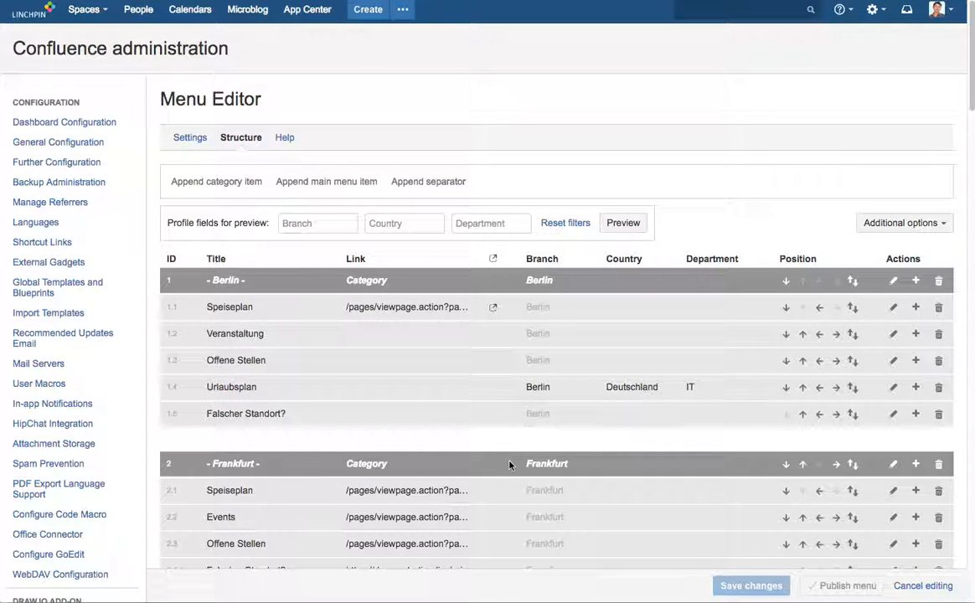
Append a new category item beneath Washington and move it out to the top level, directly after the Washington category.
scroll(520, 461, "down", 5)
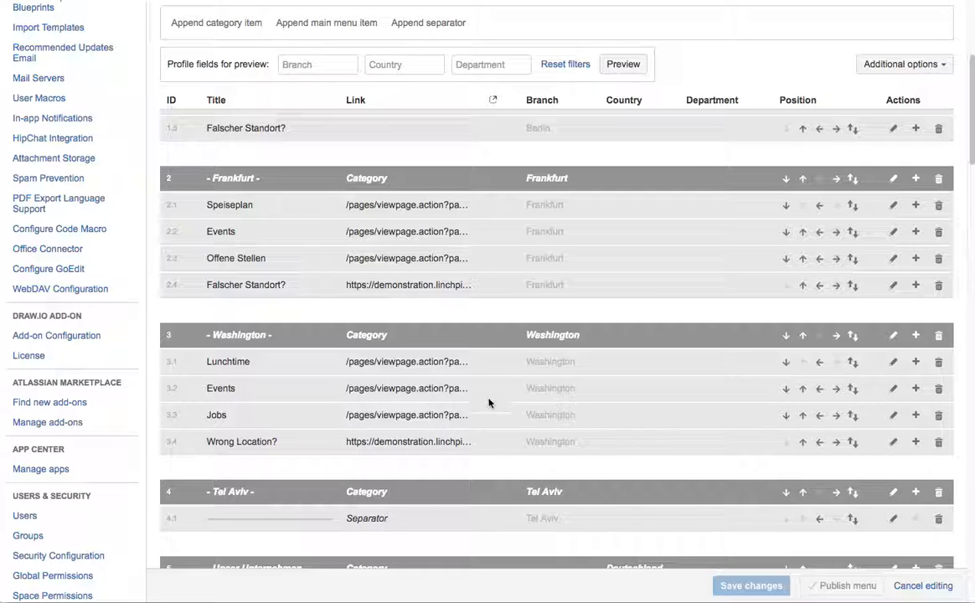
left_click(915, 339)
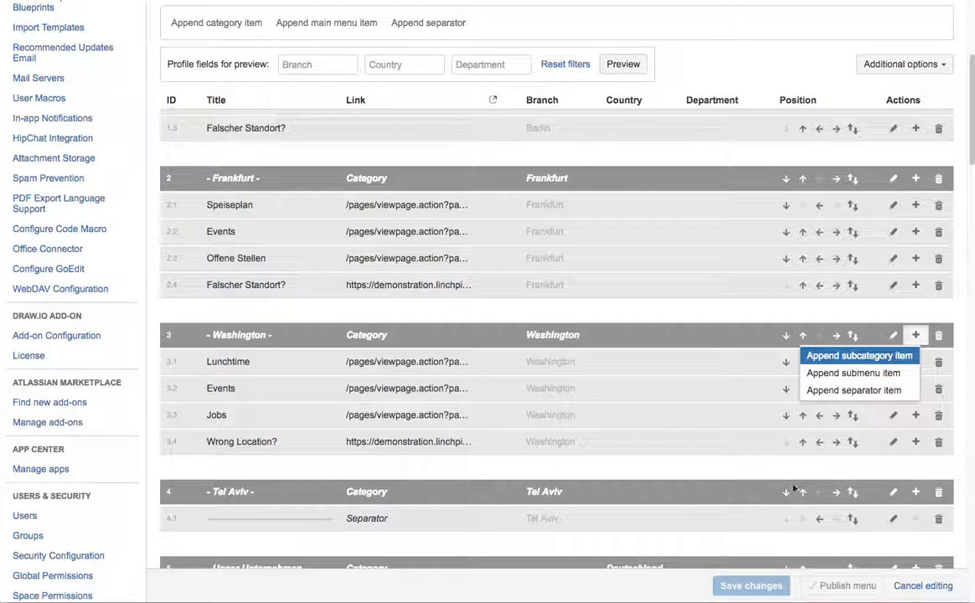
left_click(860, 356)
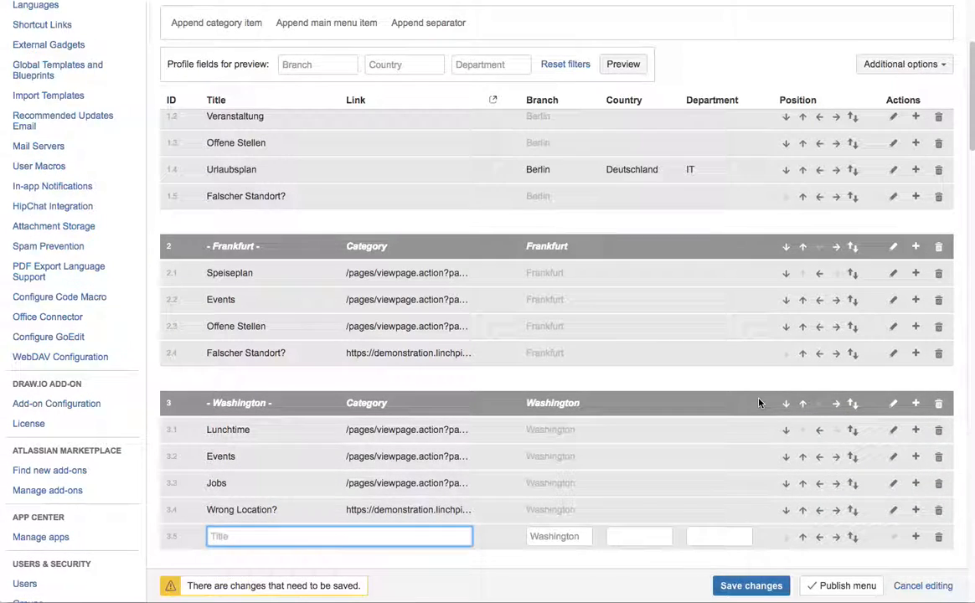
left_click(818, 538)
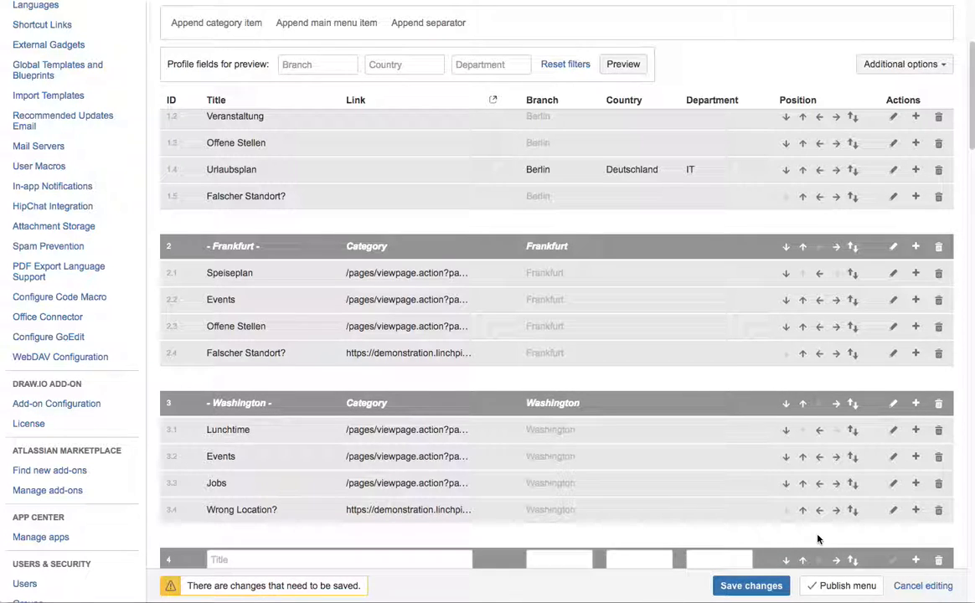
scroll(802, 531, "down", 1)
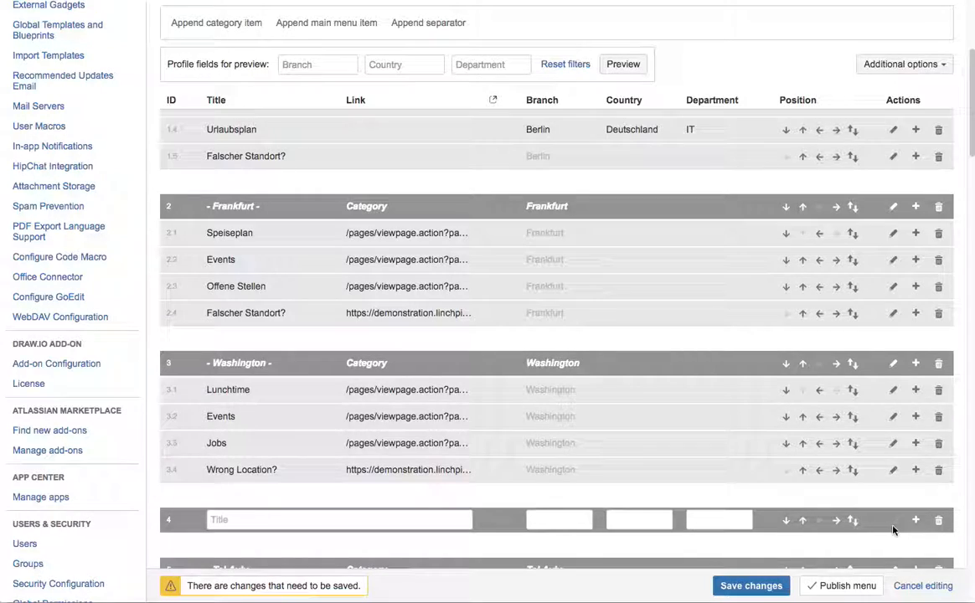
left_click(835, 521)
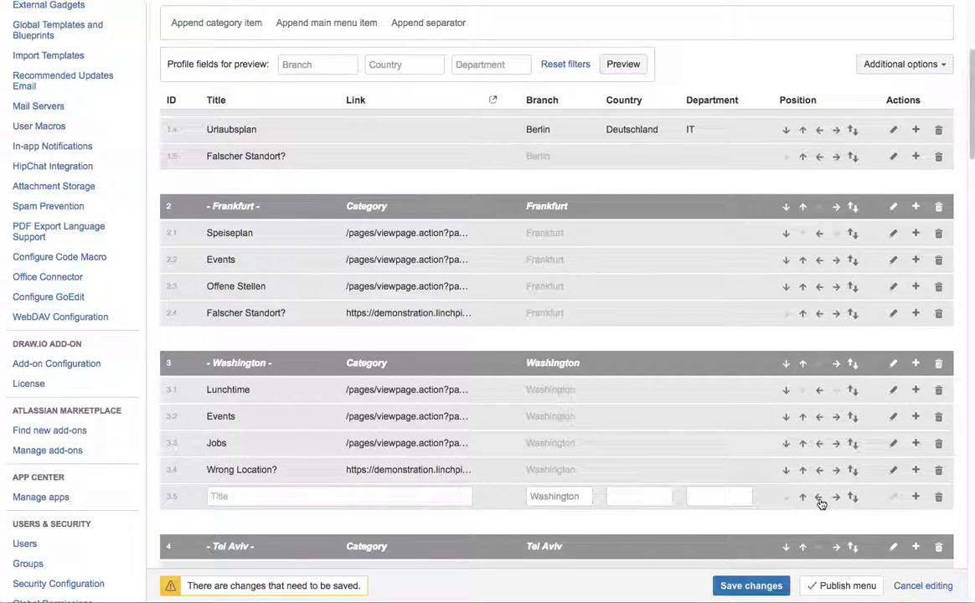
left_click(819, 498)
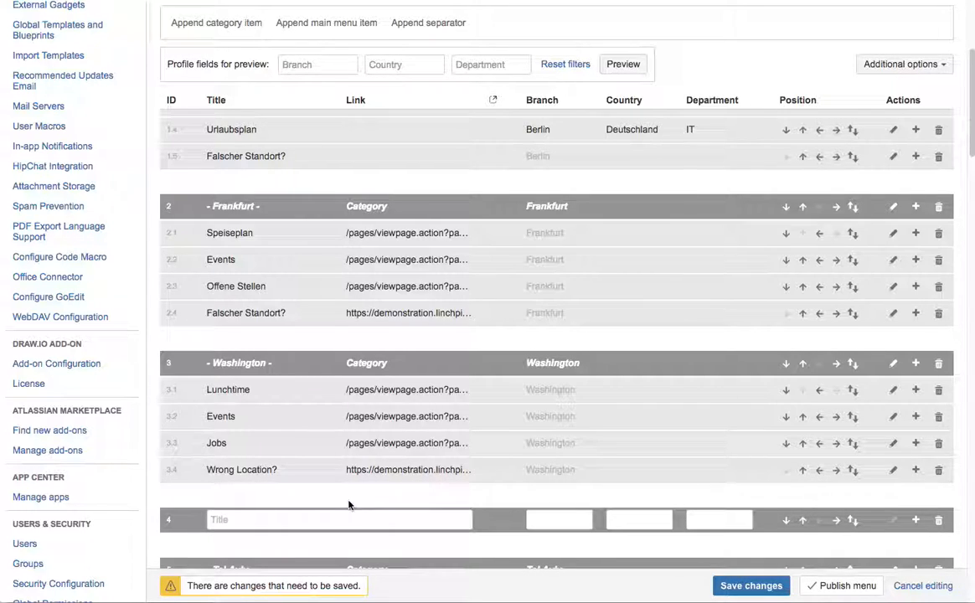
Title the new top-level category New York and restrict it to the branch New York.
left_click(276, 520)
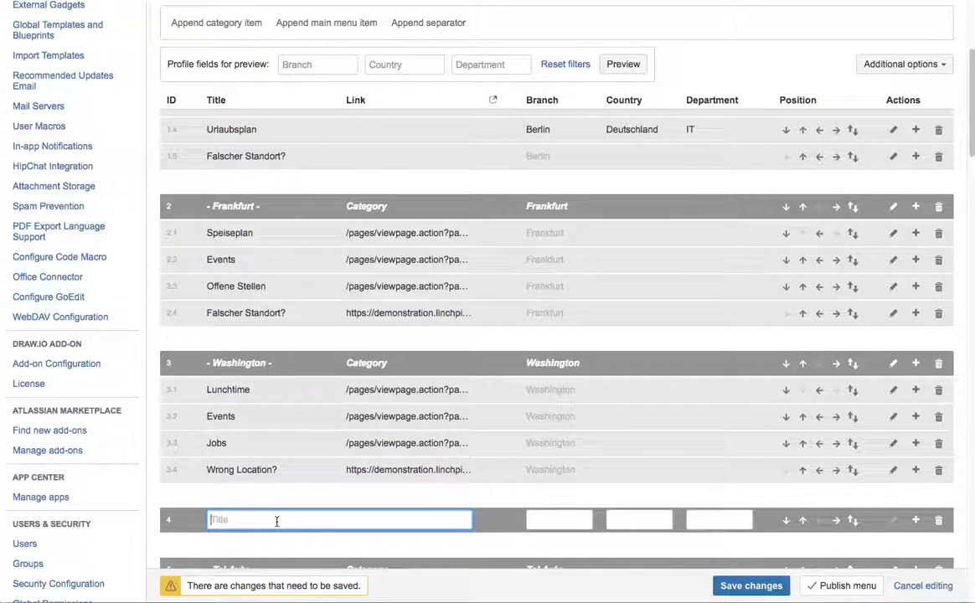
type("N")
left_click(544, 522)
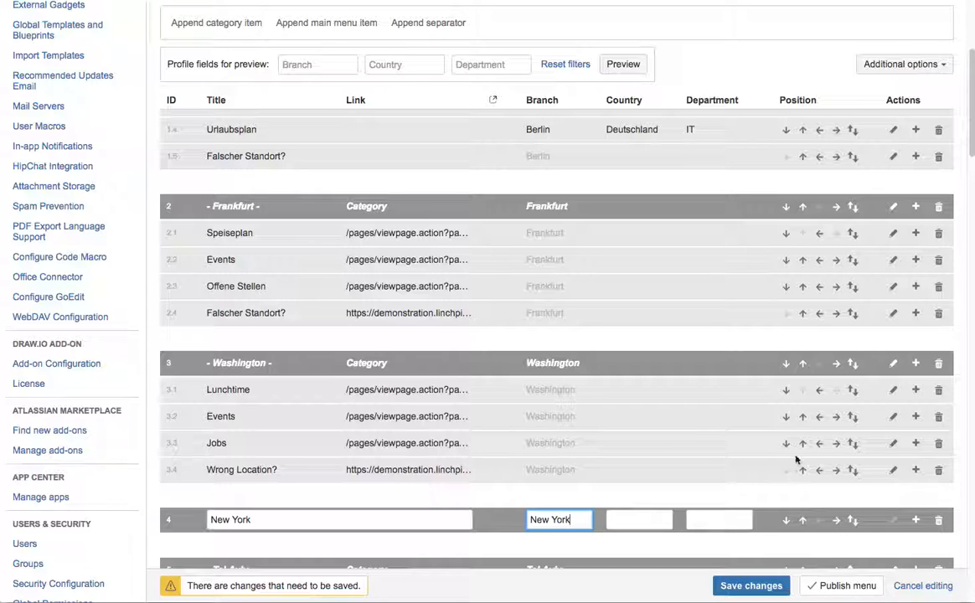
Append a subcategory item under New York and open the four Washington menu entries for editing.
scroll(795, 459, "down", 3)
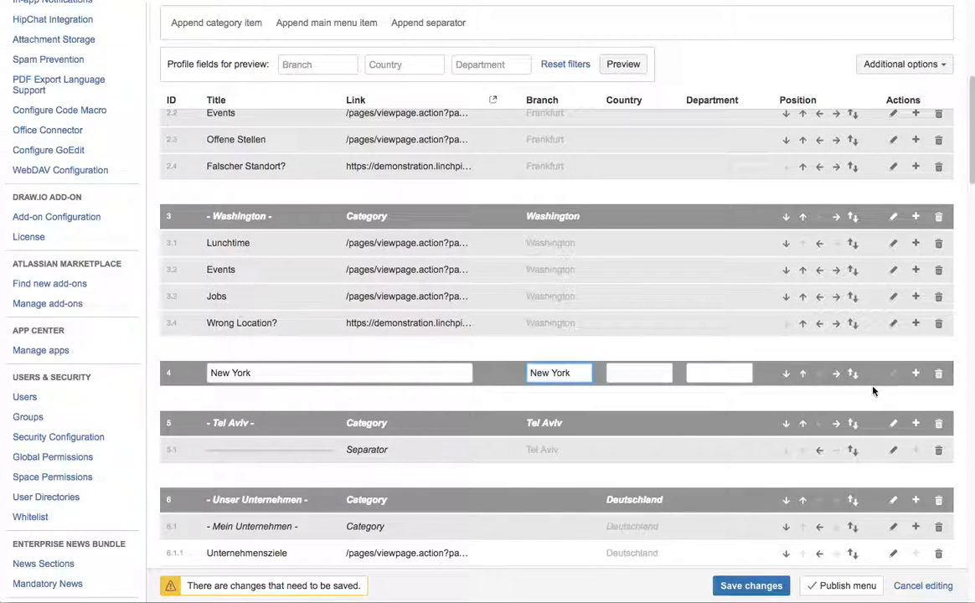
left_click(916, 373)
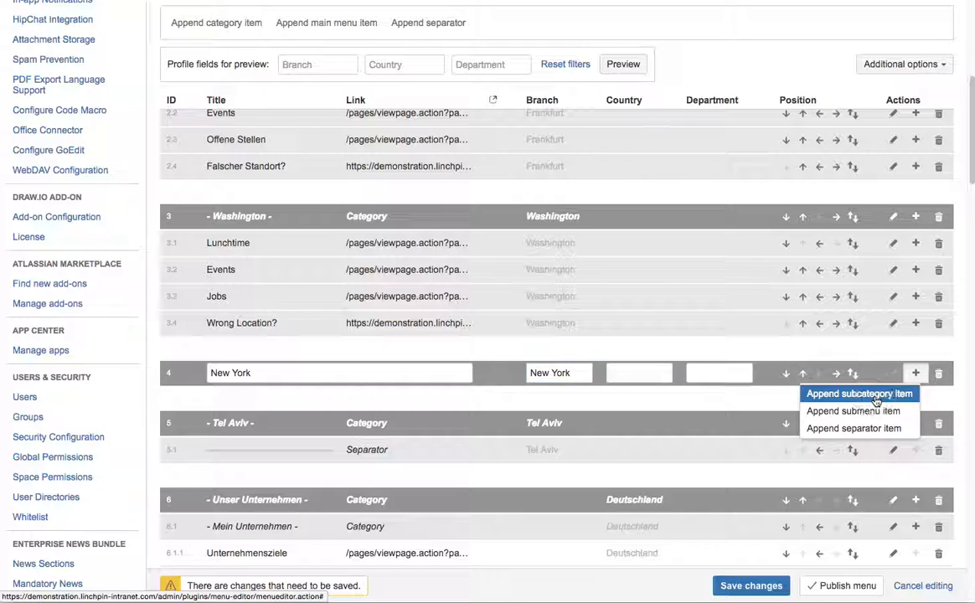
left_click(875, 397)
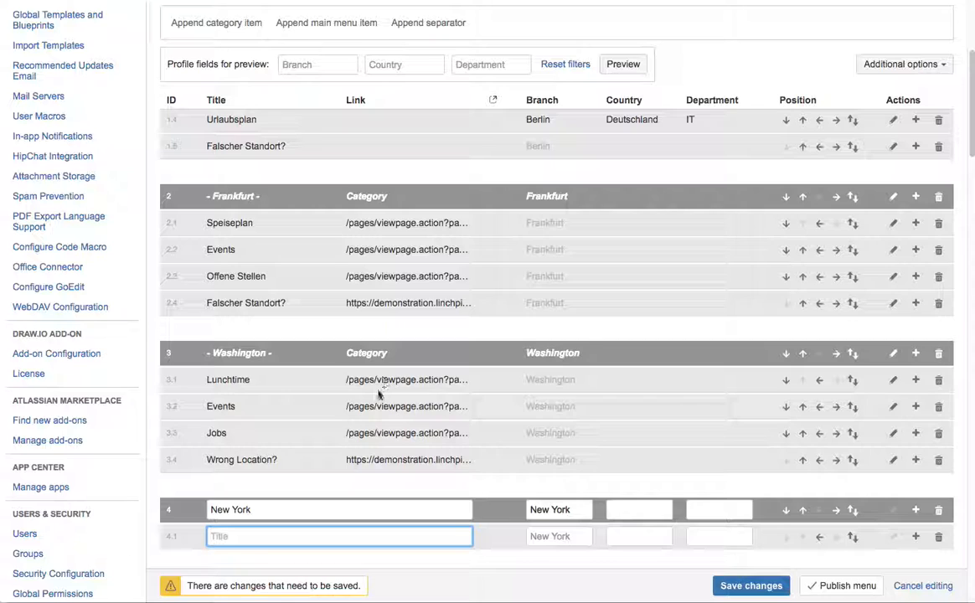
left_click(893, 379)
left_click(893, 407)
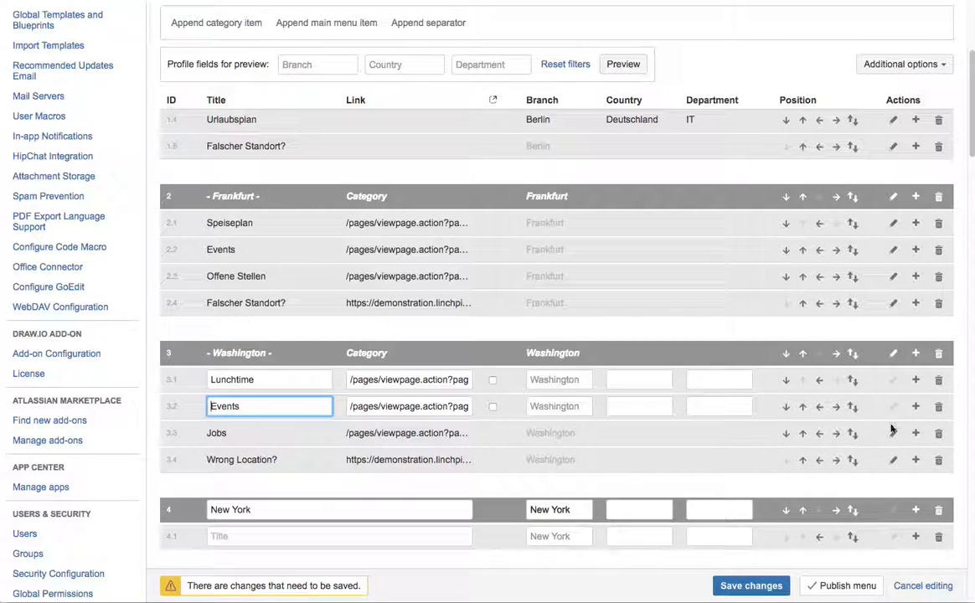
left_click(893, 433)
left_click(893, 460)
Copy the title Lunchtime from the Washington entry into the new New York subcategory item.
double_click(316, 382)
key("ctrl+c")
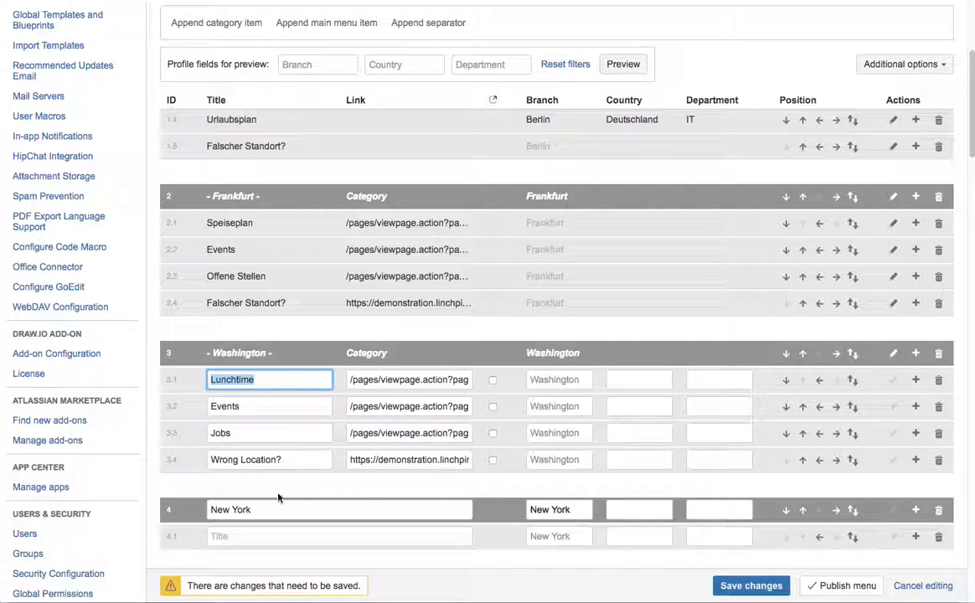
left_click(261, 534)
key("ctrl+v")
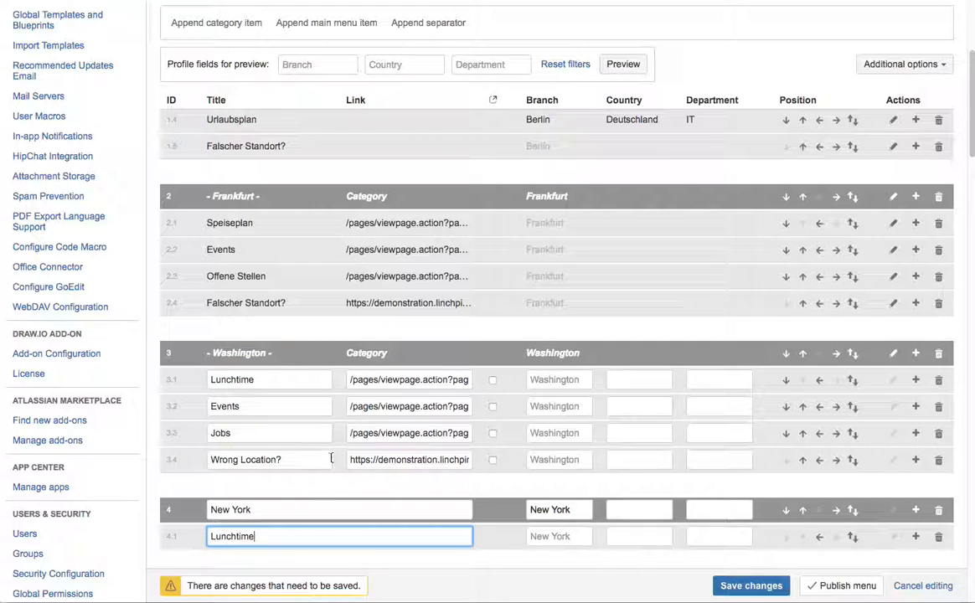
Append a submenu item under New York and give it the link copied from Washington's Lunchtime entry.
triple_click(391, 381)
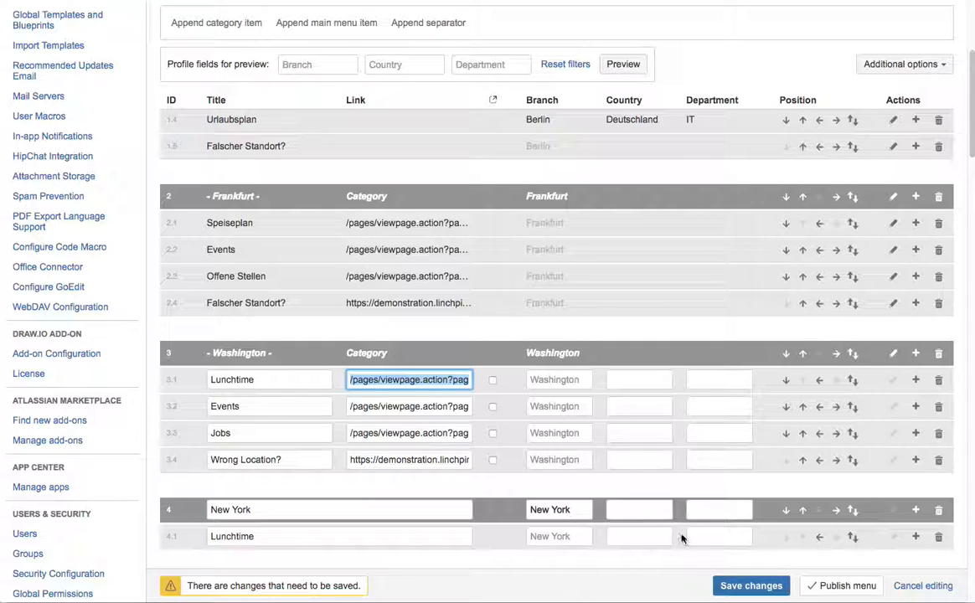
left_click(352, 530)
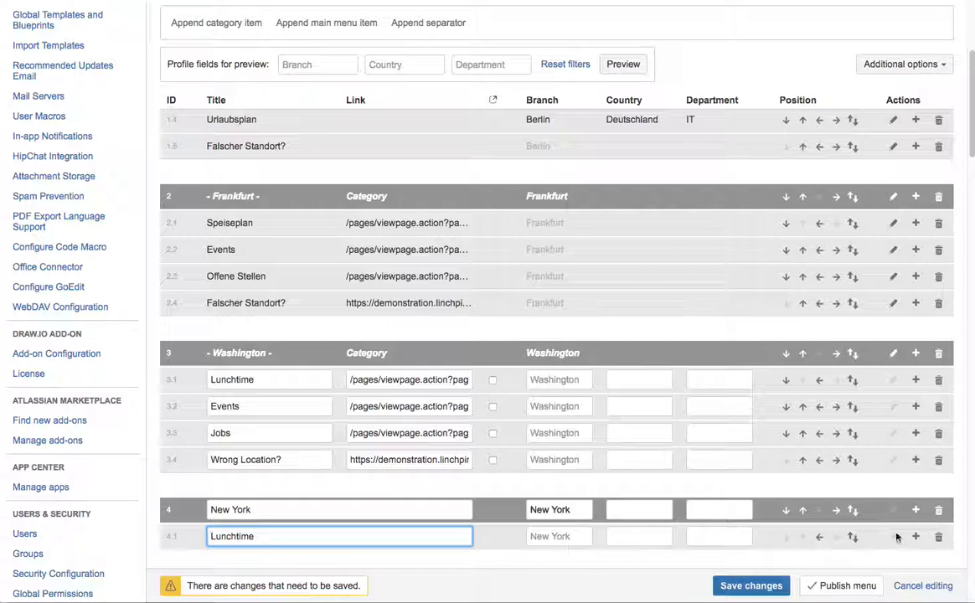
left_click(916, 510)
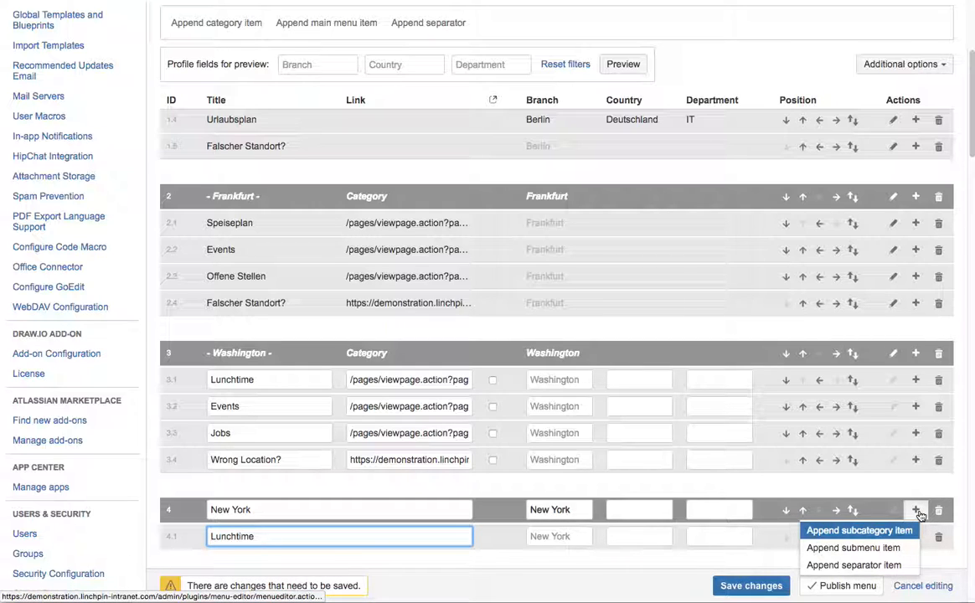
left_click(863, 548)
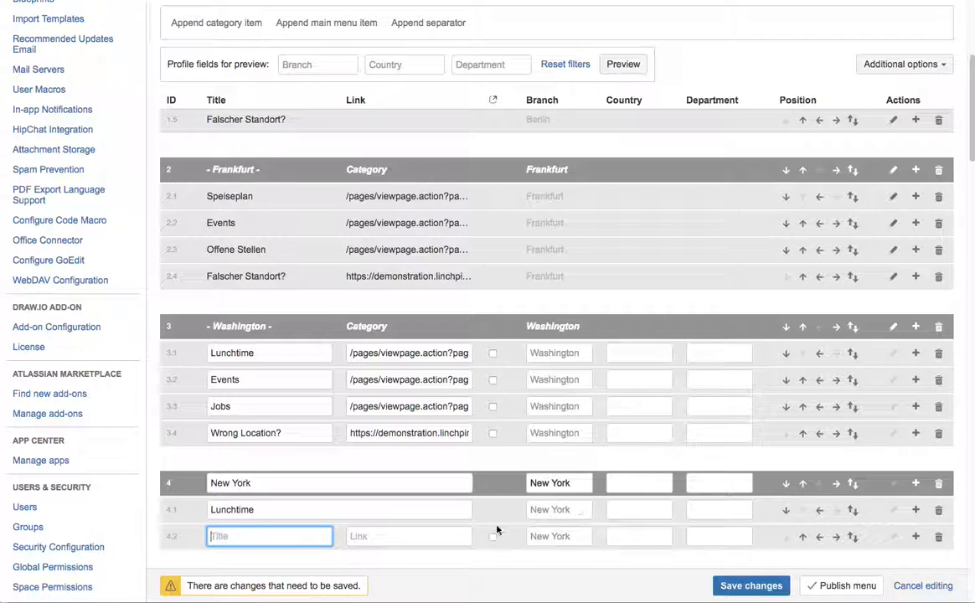
left_click(385, 536)
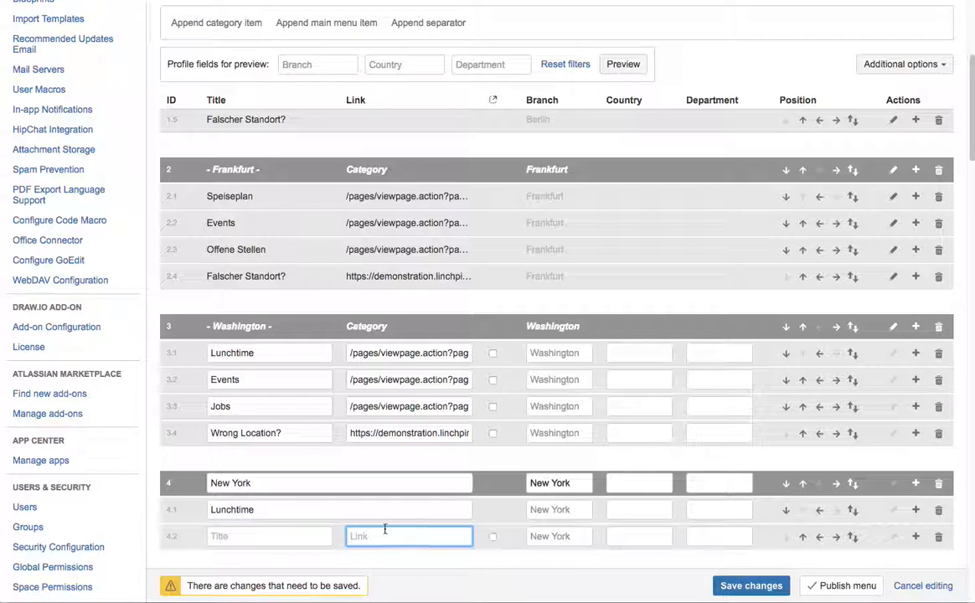
key("ctrl+v")
Move the title Lunchtime from the New York subcategory to the submenu item with the link and delete the emptied subcategory.
double_click(258, 509)
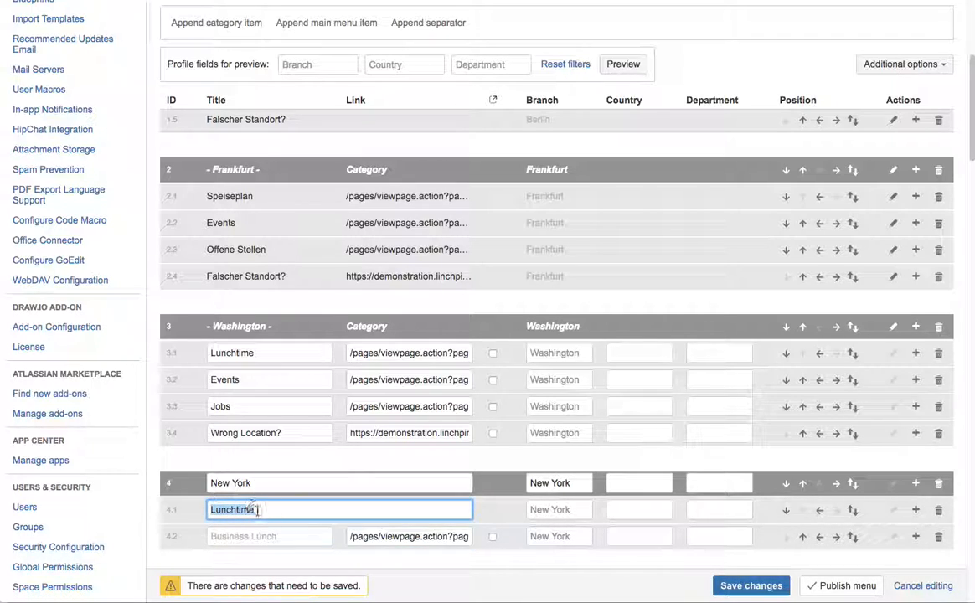
type("Lunchtime")
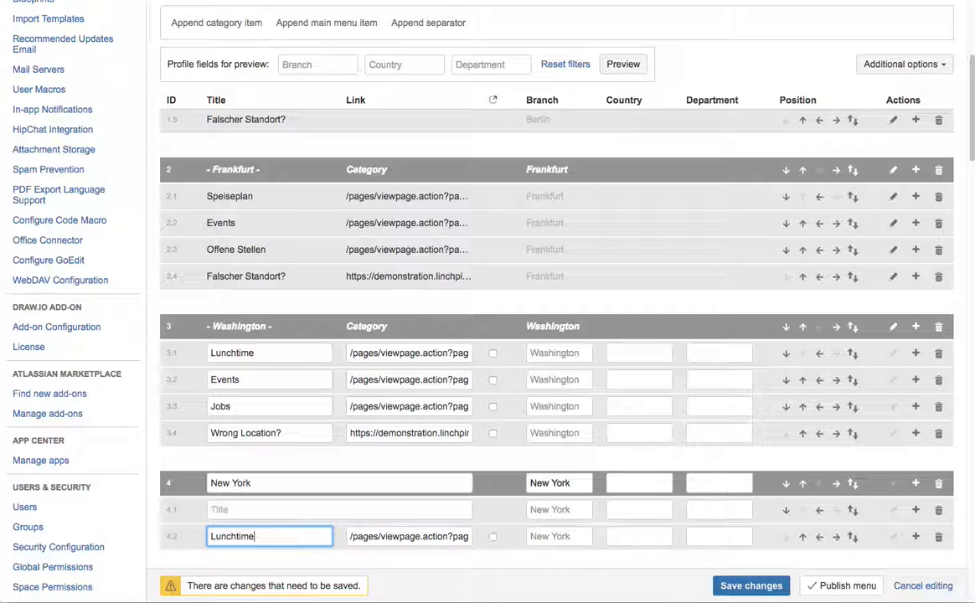
left_click(938, 509)
left_click(940, 229)
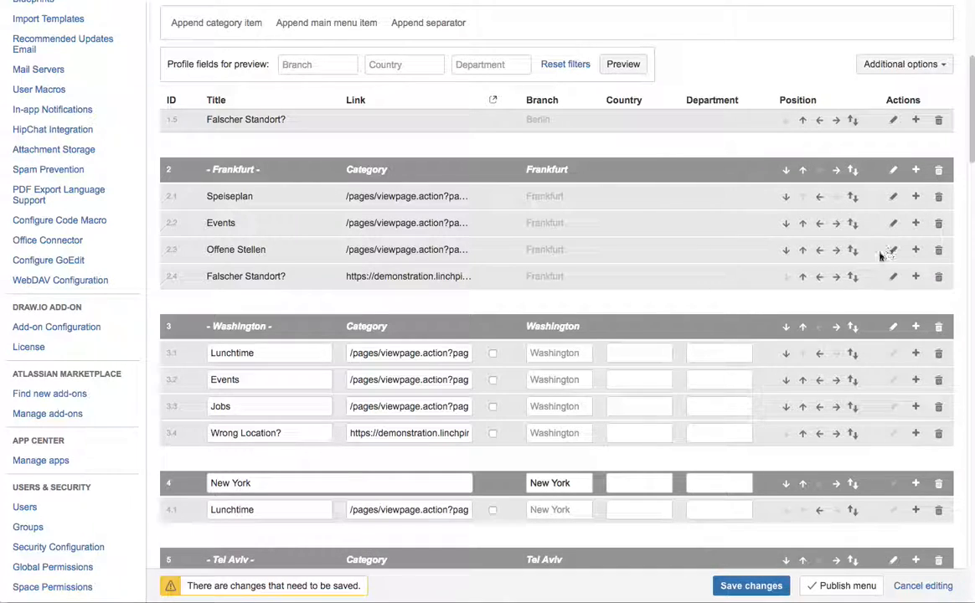
Append a submenu item beneath New York's Lunchtime entry and title it Events.
scroll(670, 436, "down", 1)
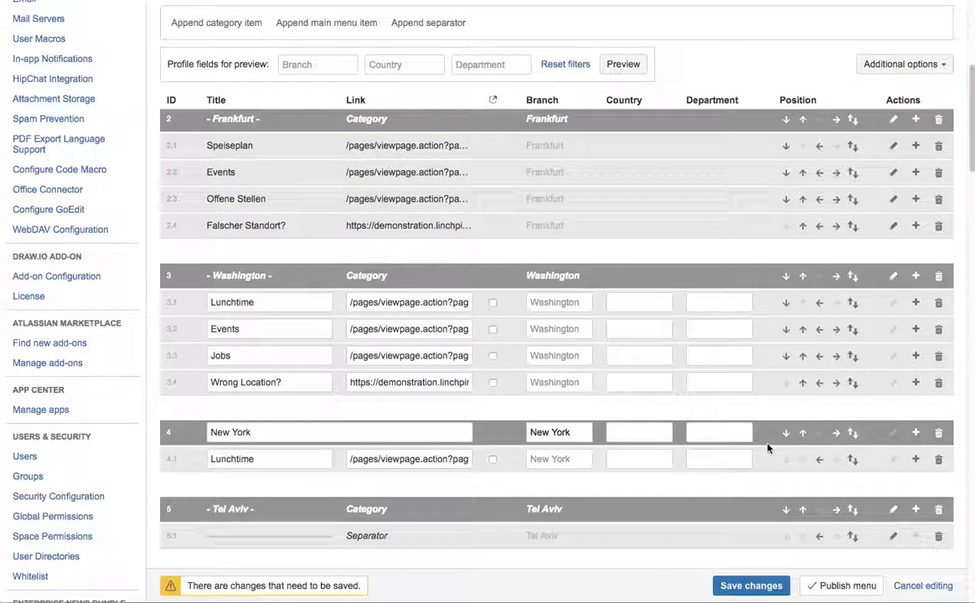
left_click(916, 460)
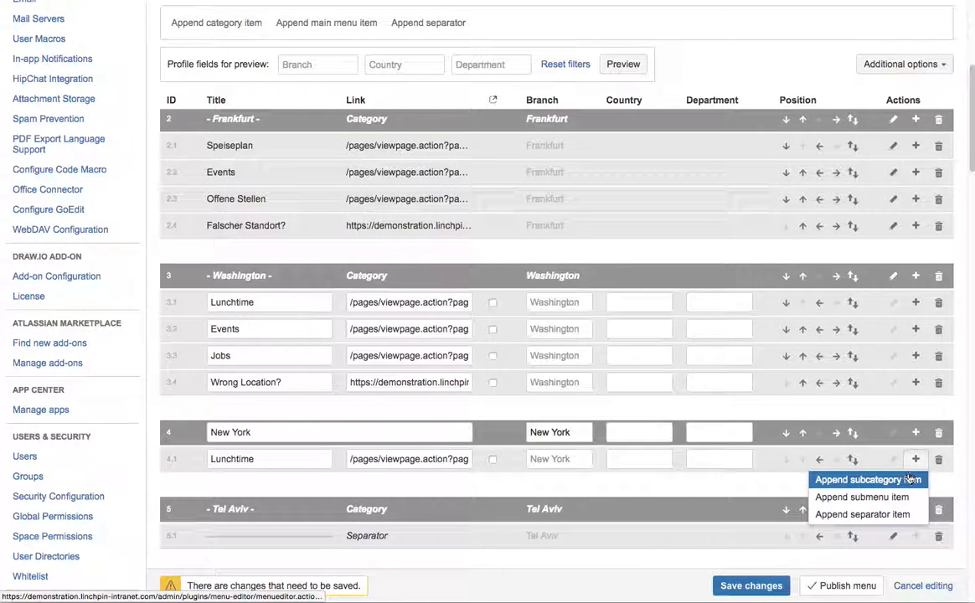
left_click(862, 498)
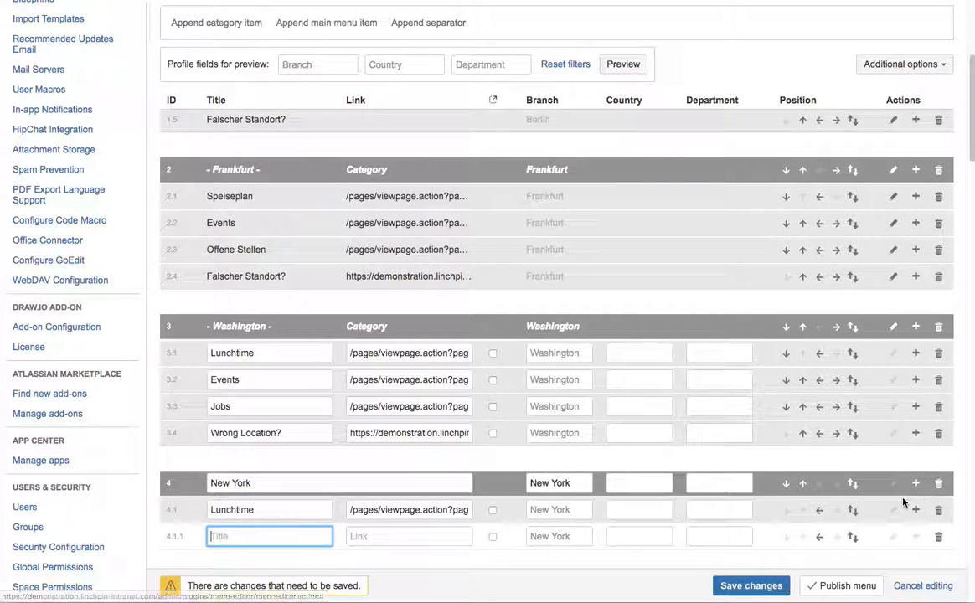
left_click(305, 379)
scroll(285, 393, "down", 4)
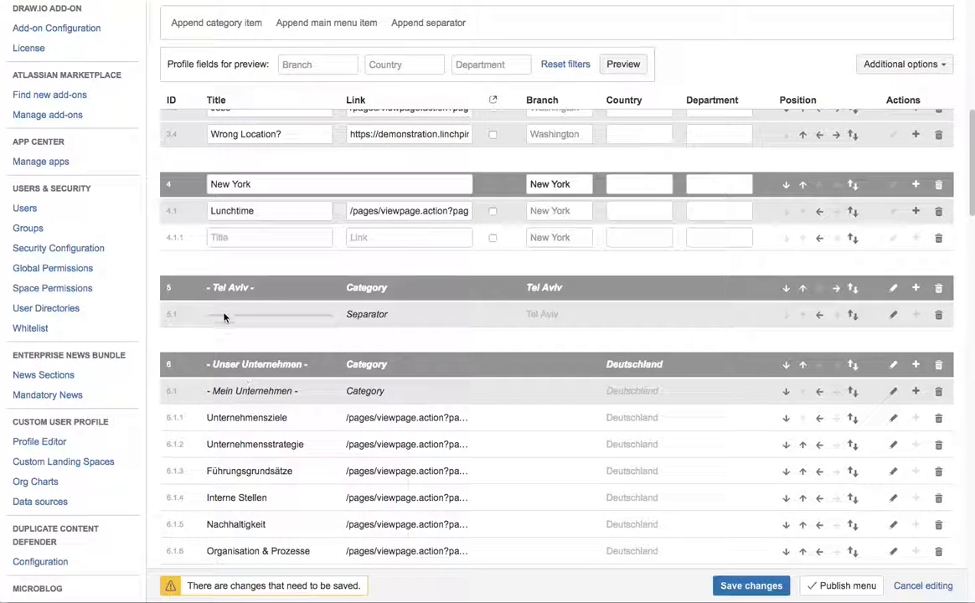
left_click(235, 238)
type("Events")
Copy the link of Washington's Events entry into the link of the New York Events item.
scroll(235, 241, "up", 2)
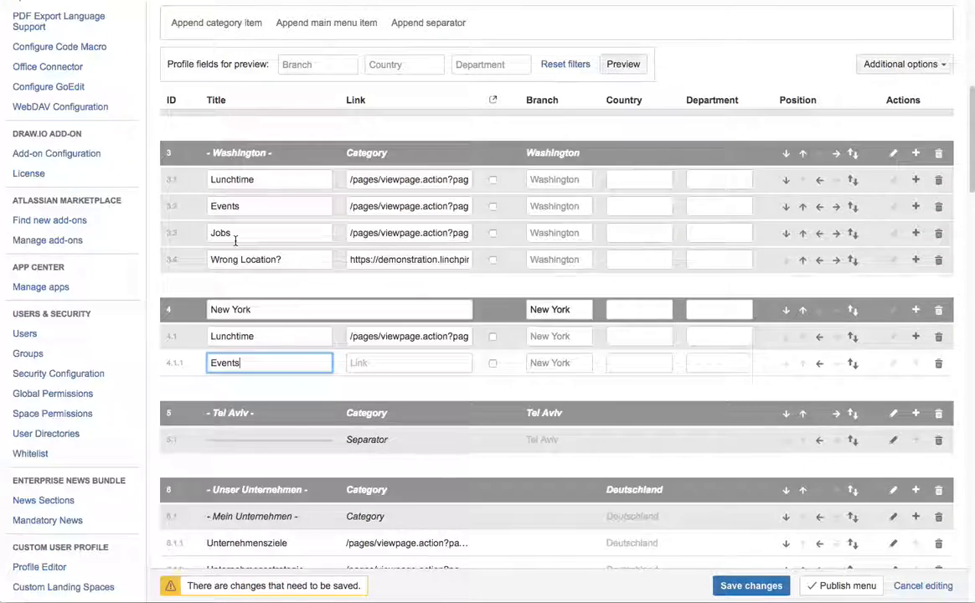
scroll(236, 241, "up", 2)
triple_click(370, 307)
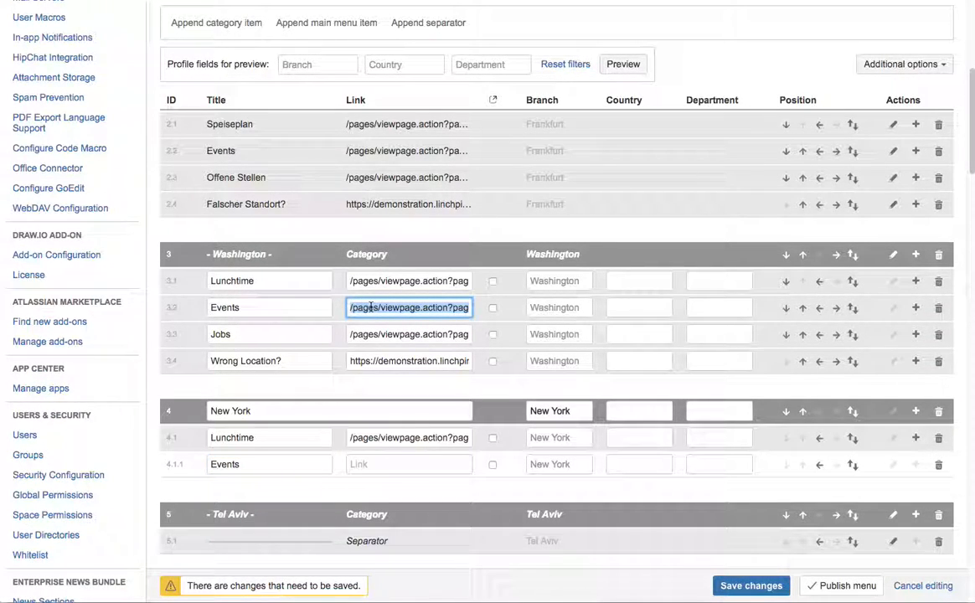
left_click(374, 467)
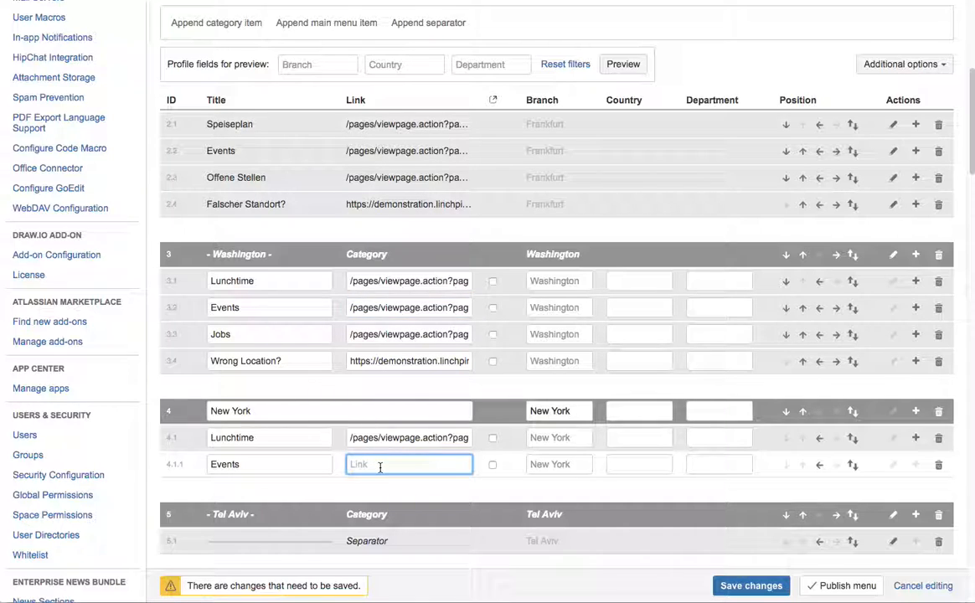
key("ctrl+v")
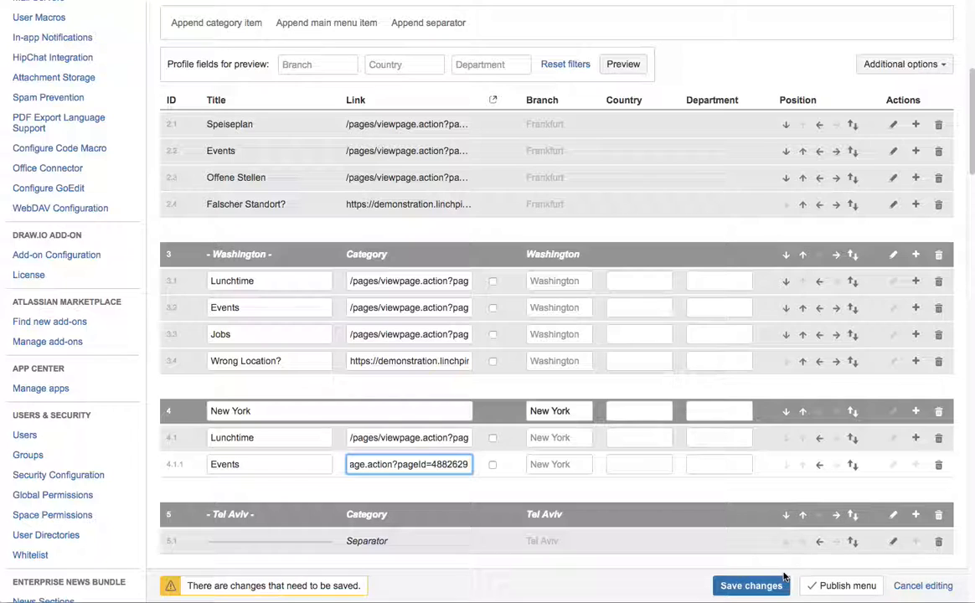
Save the changes to the menu structure and publish the menu.
left_click(748, 585)
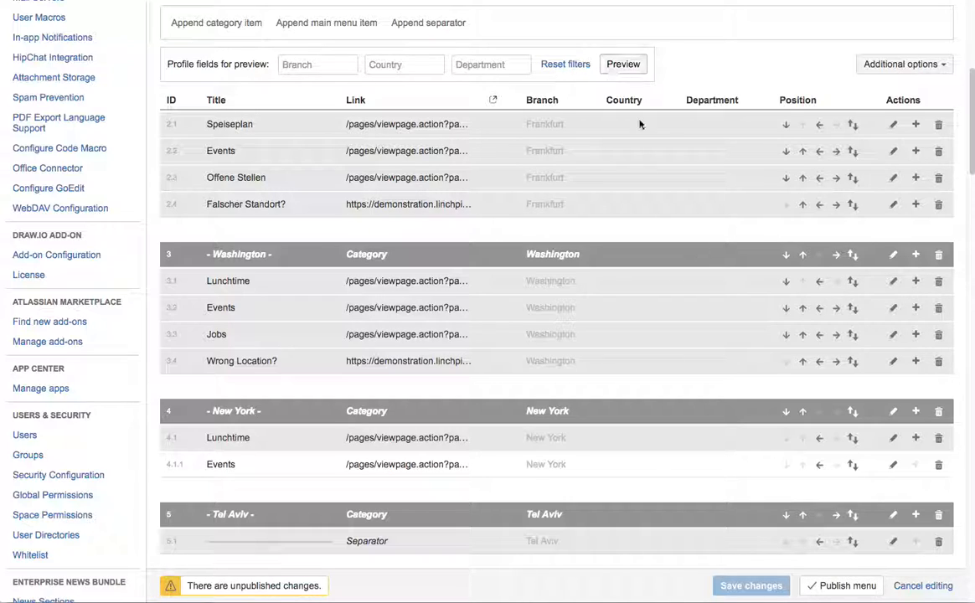
left_click(829, 586)
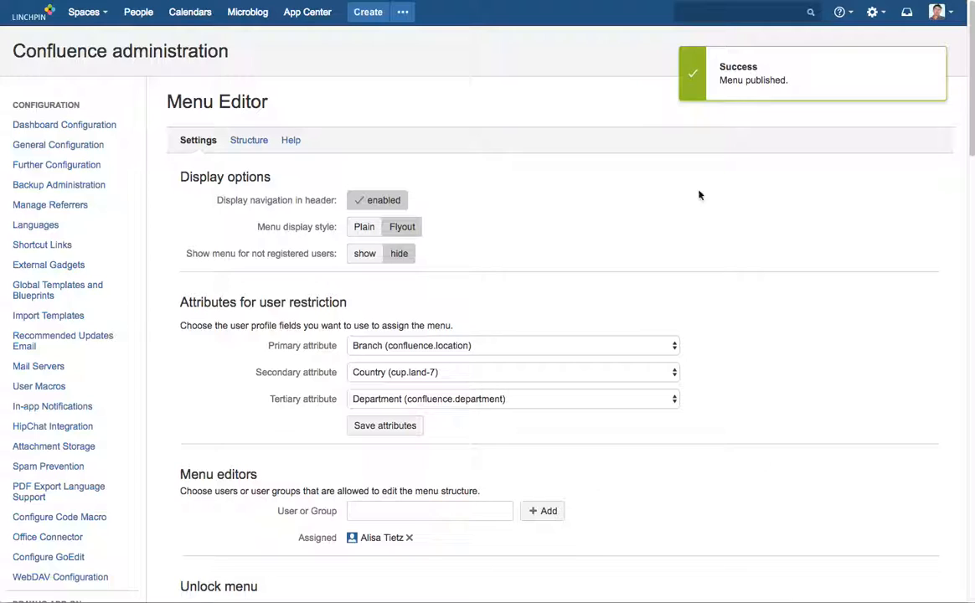
Set the Branch in the own user profile to New York, save the profile, and display the New York menu's entries.
left_click(16, 17)
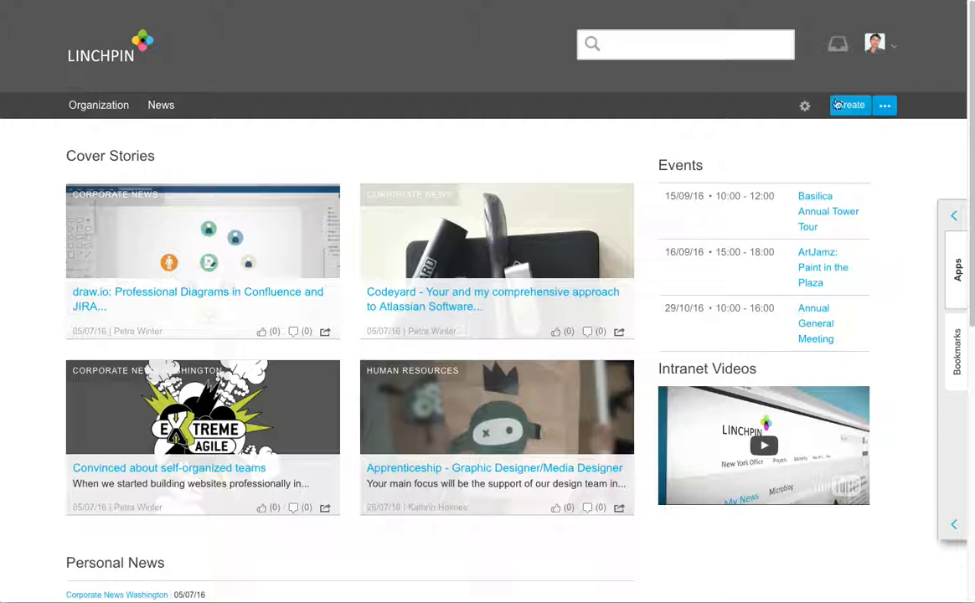
left_click(875, 43)
left_click(844, 107)
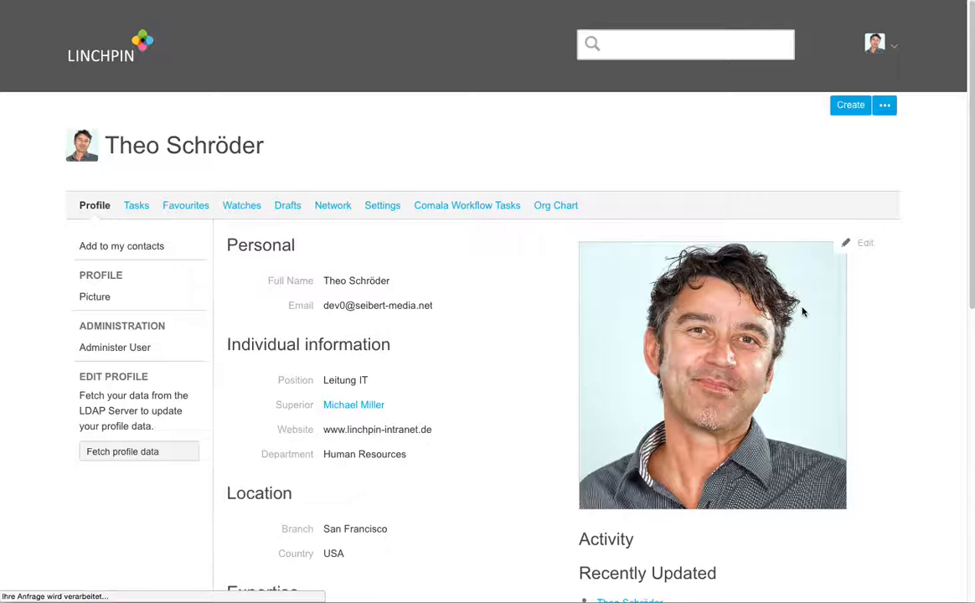
left_click(856, 280)
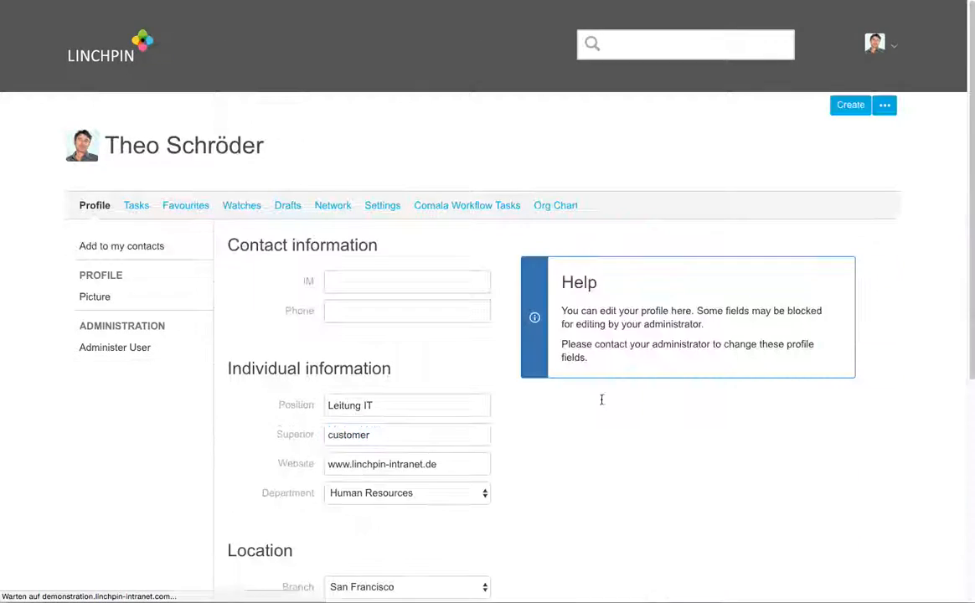
scroll(503, 435, "down", 3)
left_click(367, 424)
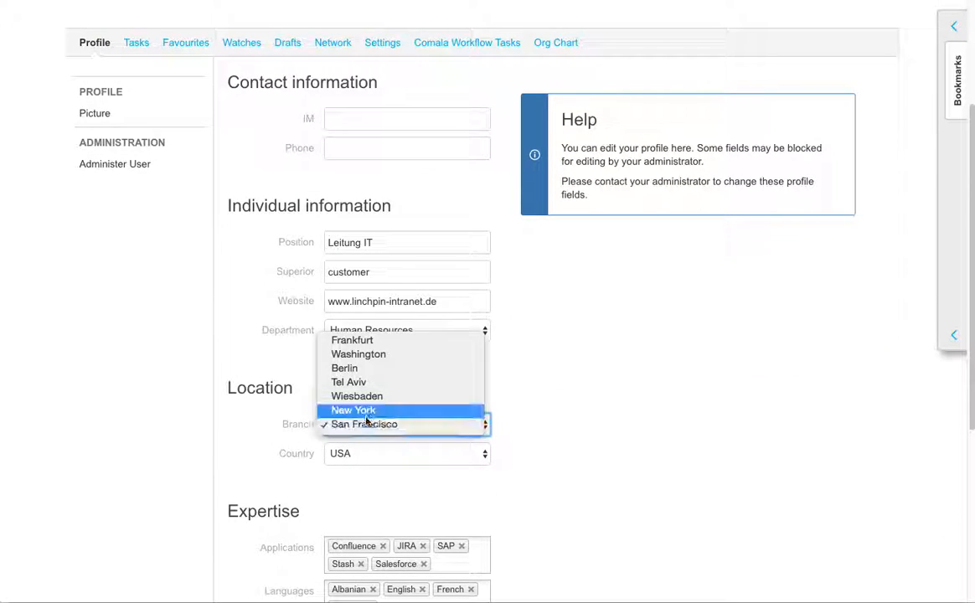
left_click(344, 410)
scroll(303, 468, "down", 2)
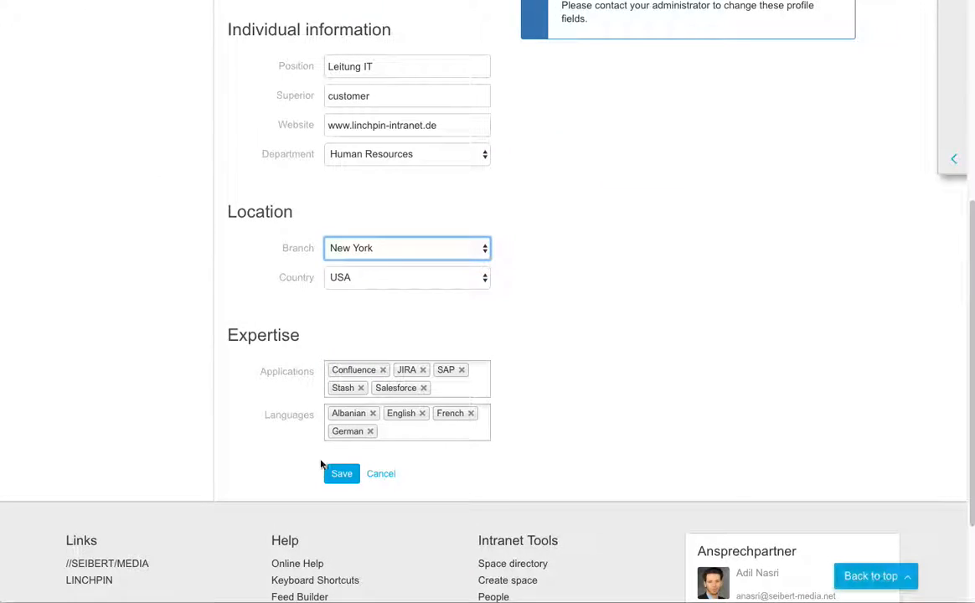
left_click(336, 473)
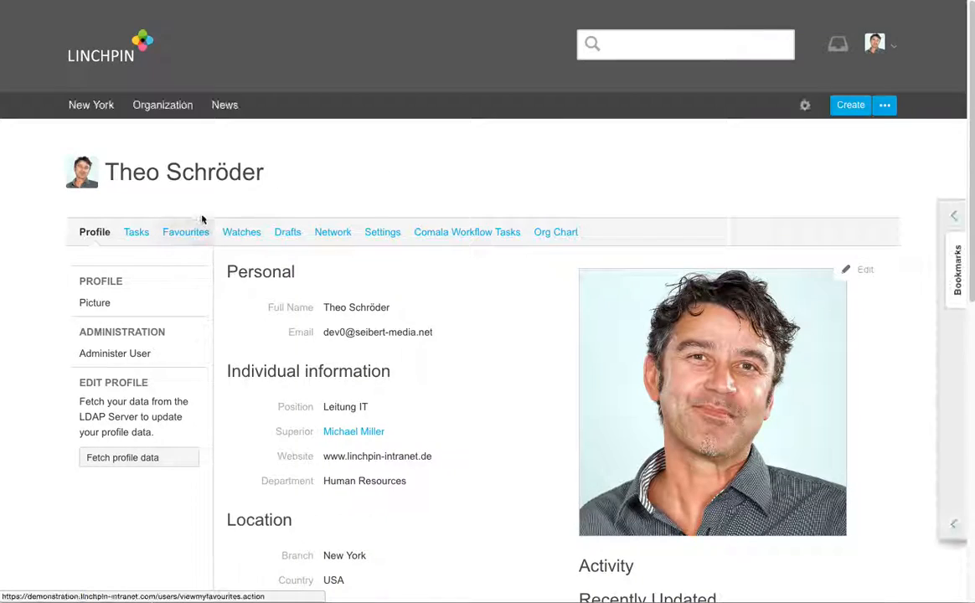
mouse_move(89, 105)
mouse_move(98, 147)
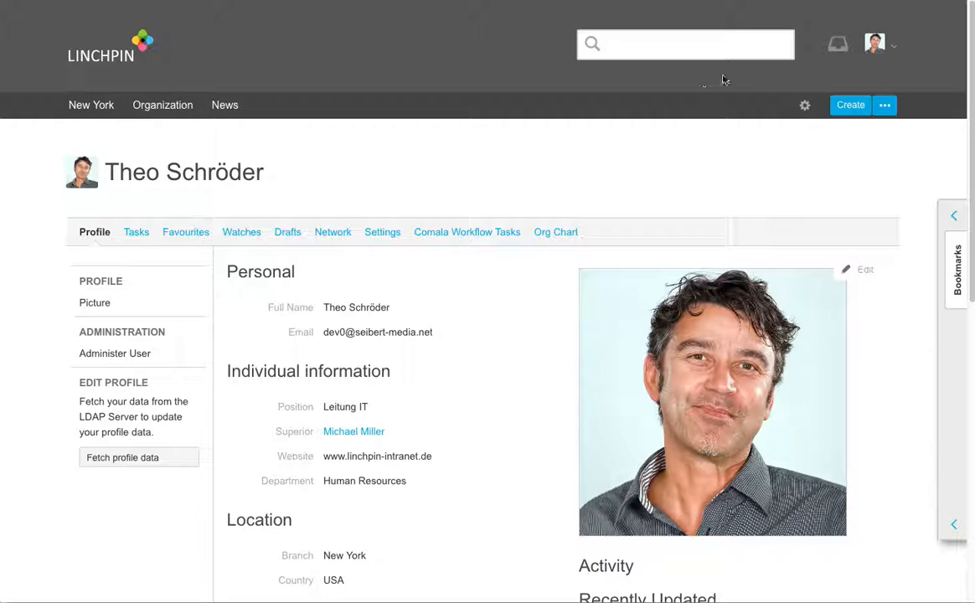
Move New York's Events item up one level beside Lunchtime, save and publish the menu, and return to the intranet home page.
left_click(801, 109)
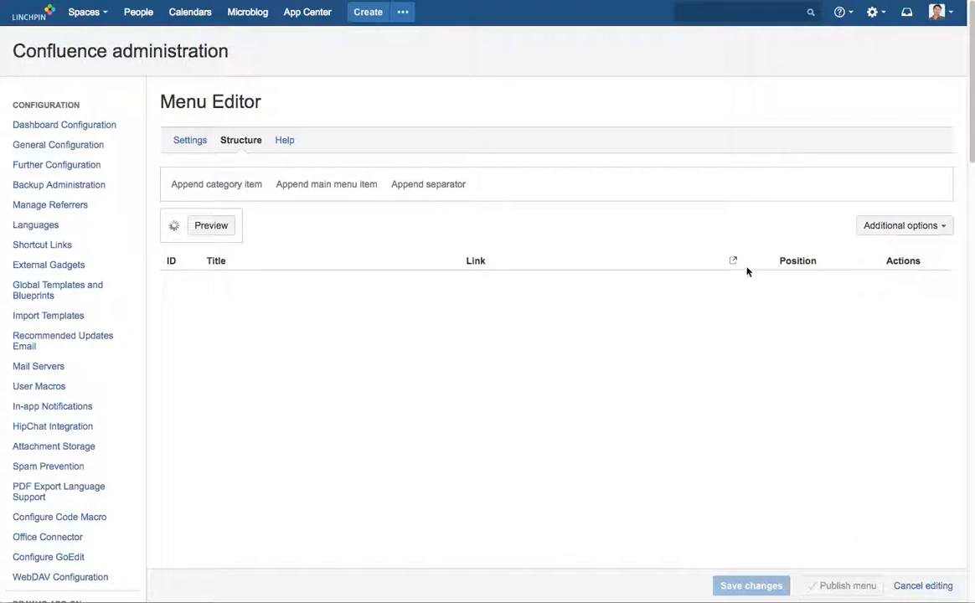
scroll(732, 370, "down", 8)
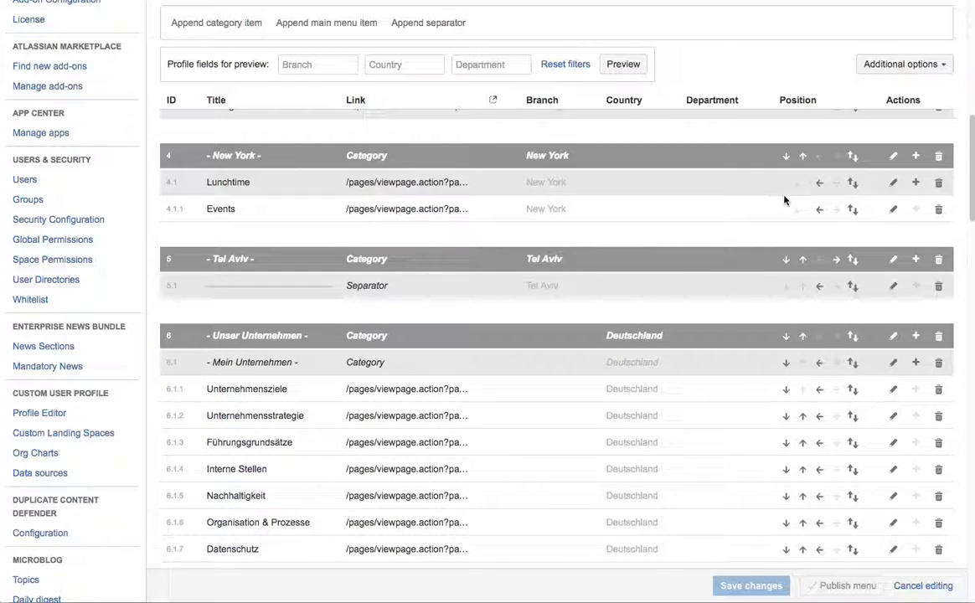
left_click(821, 210)
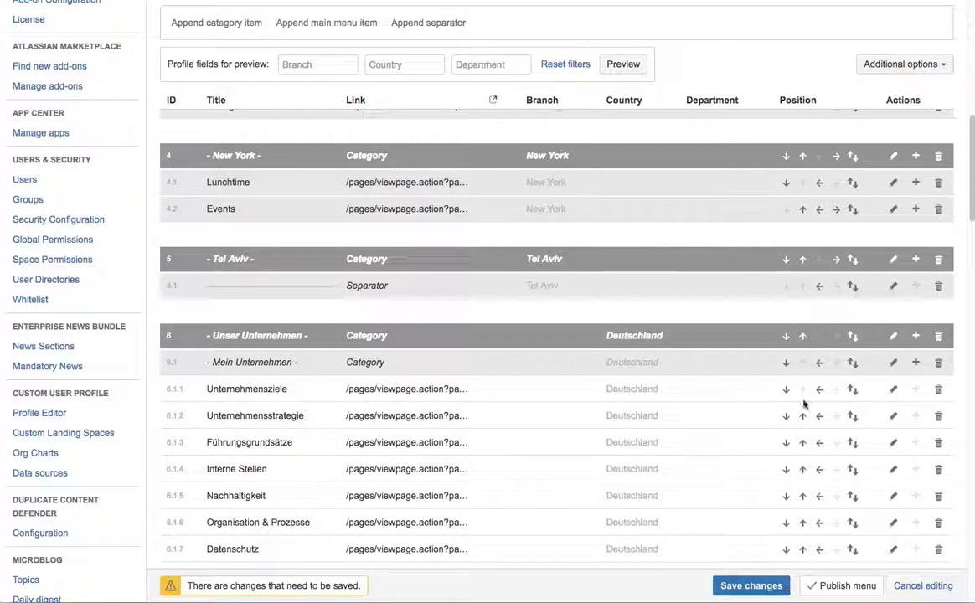
left_click(764, 591)
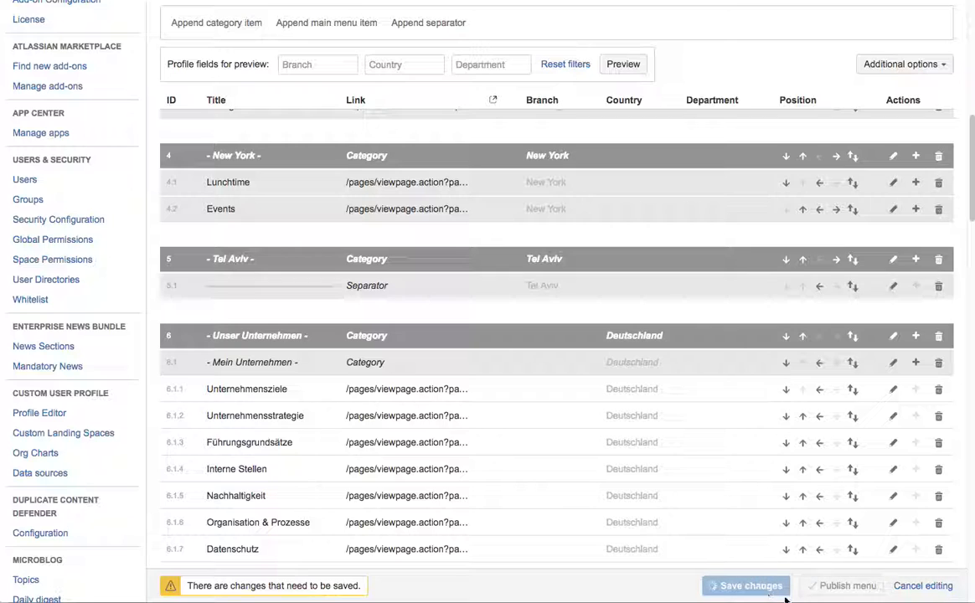
left_click(822, 586)
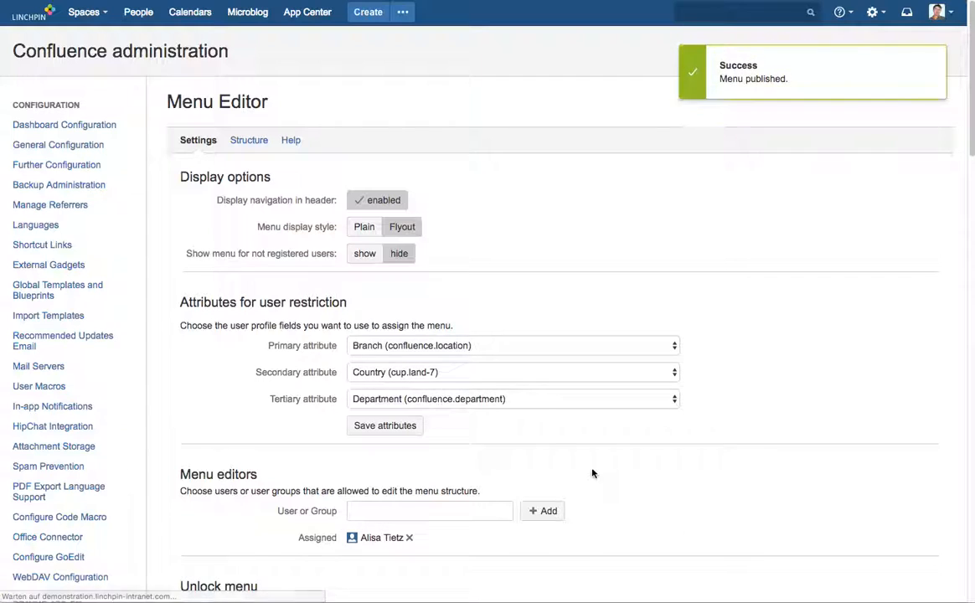
left_click(33, 16)
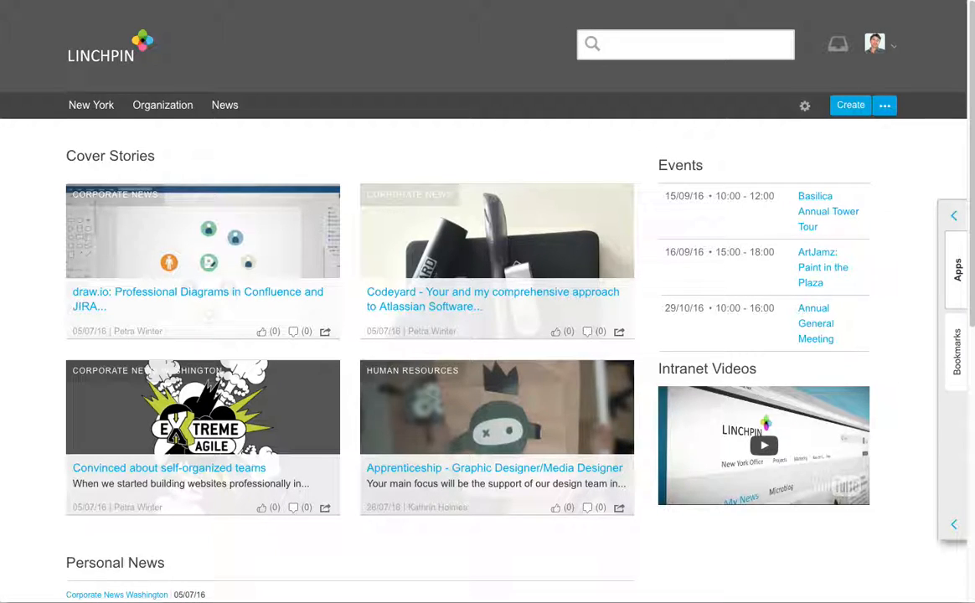
Open the //SEIBERT/MEDIA SWIFT hosting website in a new browser tab.
key("super+t")
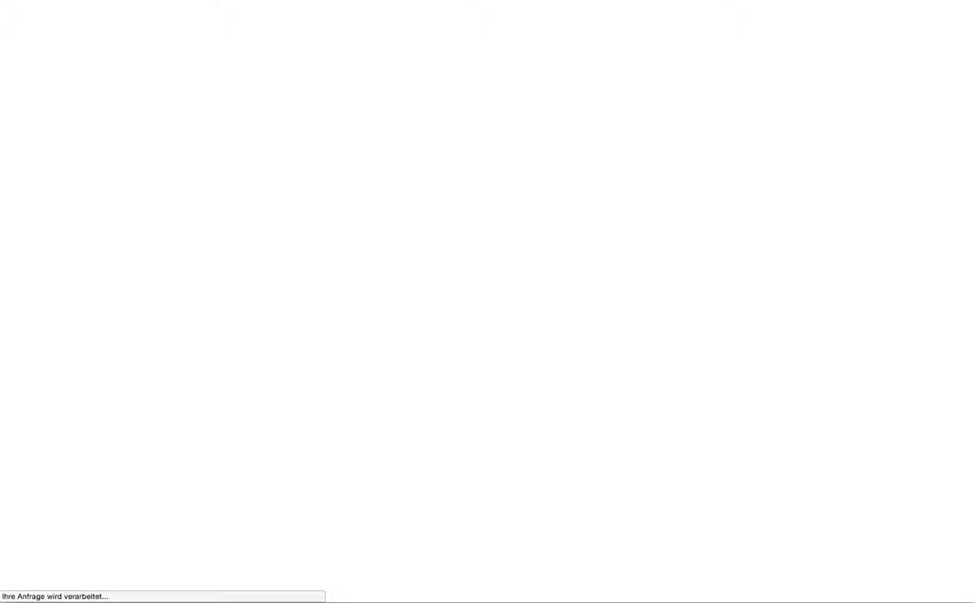
type("swei")
key("BackSpace")
key("BackSpace")
type("ift")
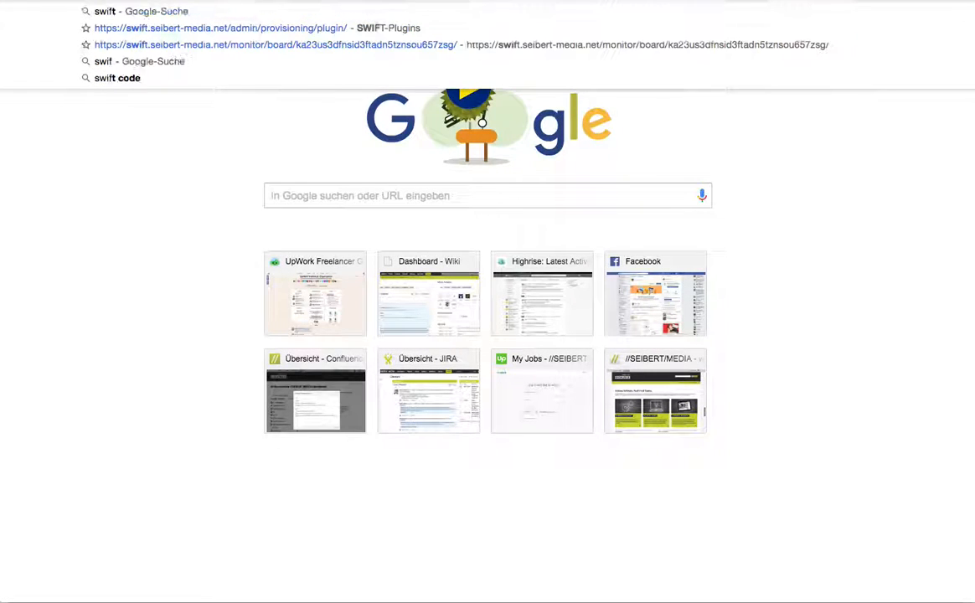
key("Return")
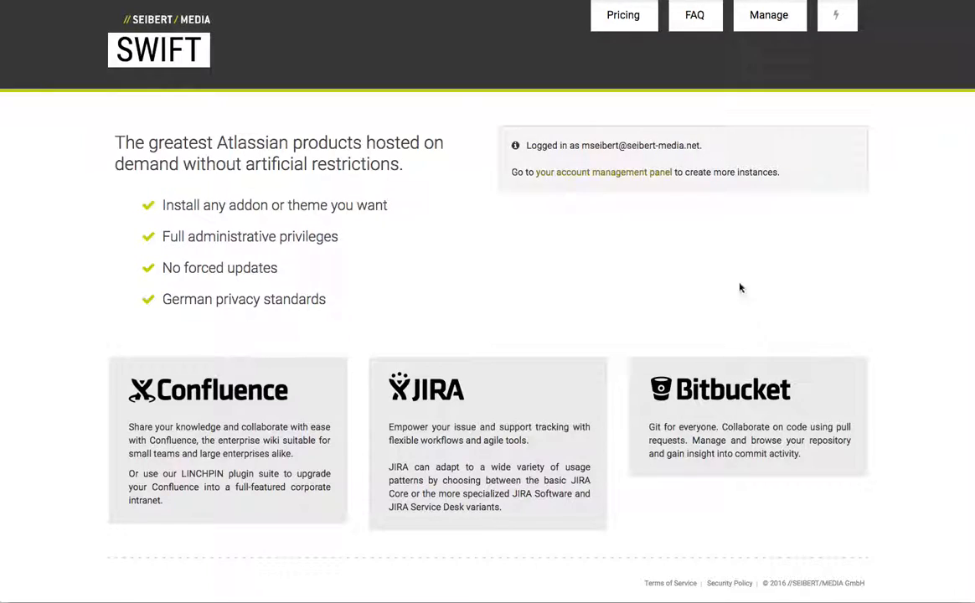